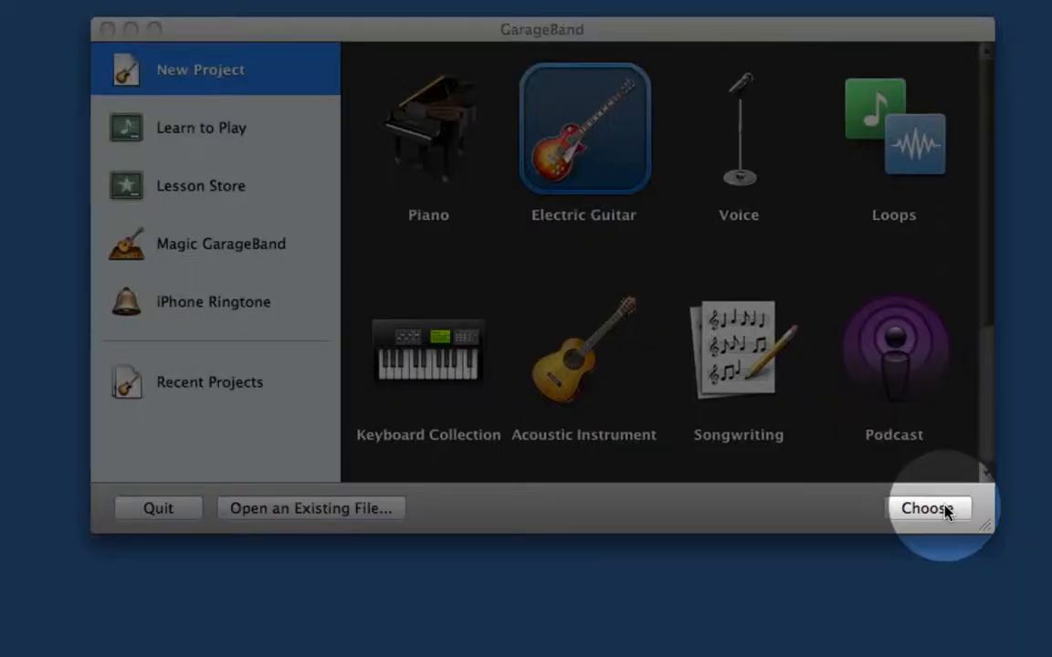
Step: Create a new Electric Guitar project named My Song on the Firewire drive, at 120 bpm, 4/4, C major
{"action": "left_click", "coordinate": [928, 509]}
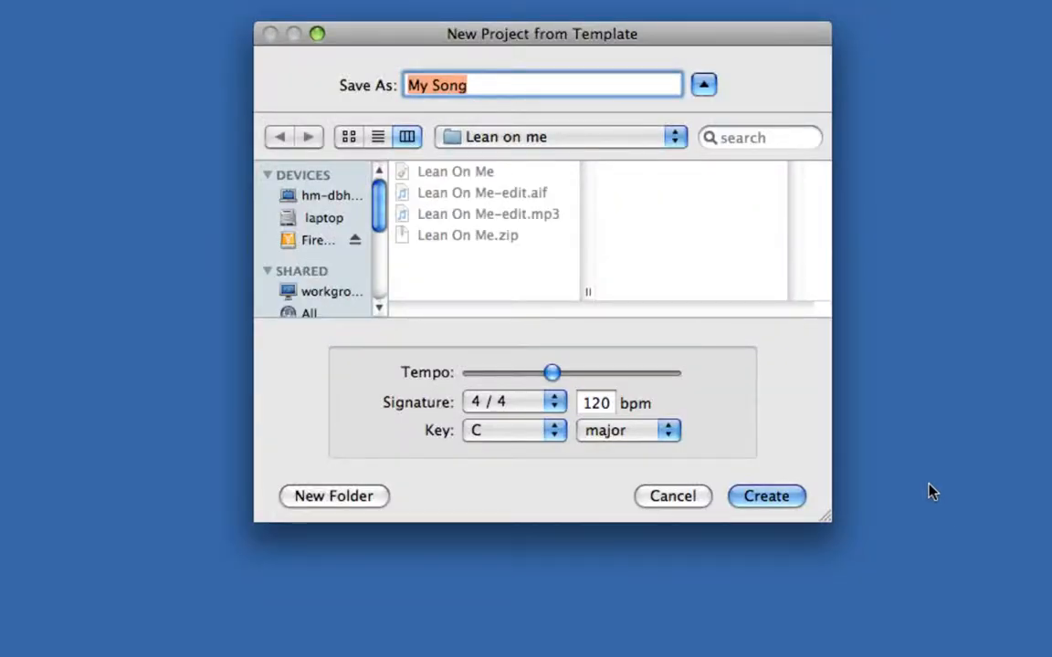
{"action": "left_click", "coordinate": [306, 242]}
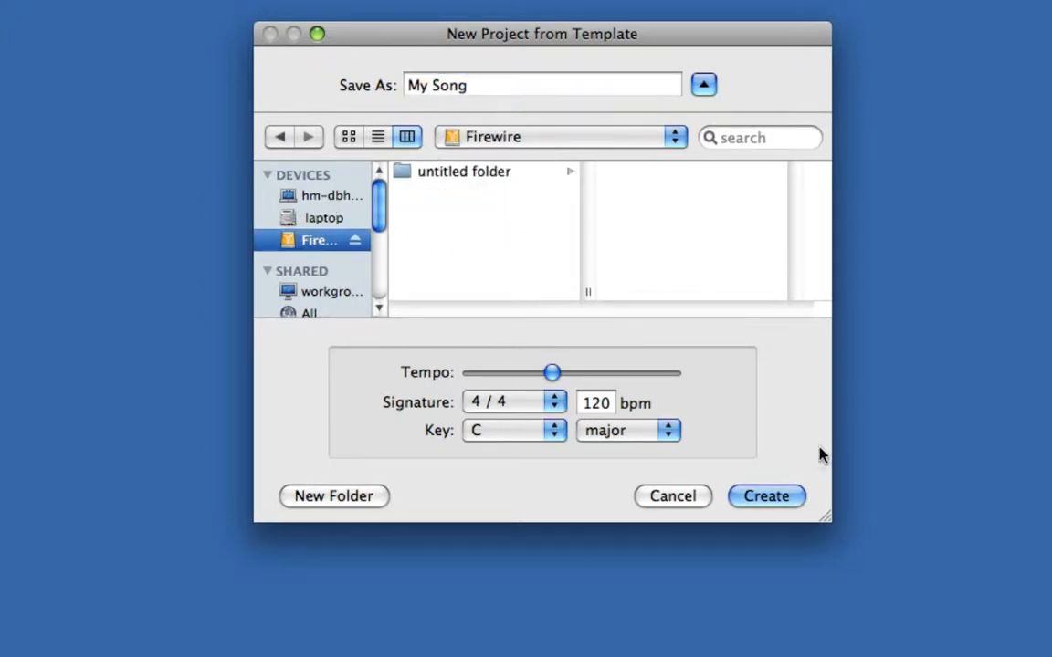
{"action": "left_click", "coordinate": [775, 498]}
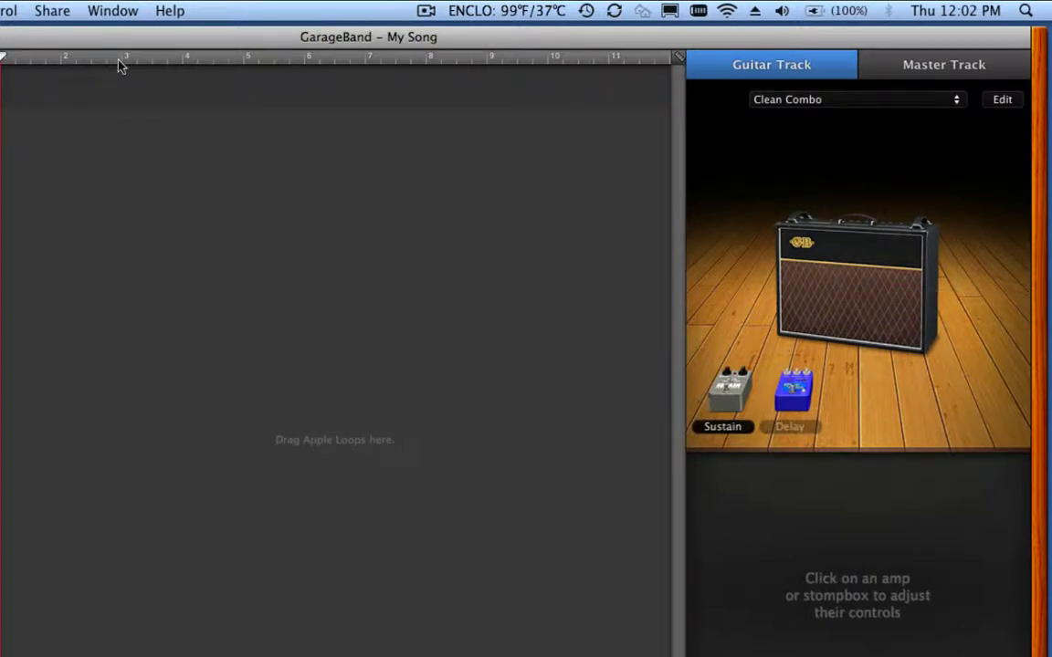
Step: In the audio preferences, choose Built-in Output as the audio output and Digidesign Mbox 2 Pro as the audio input
{"action": "left_click", "coordinate": [82, 12]}
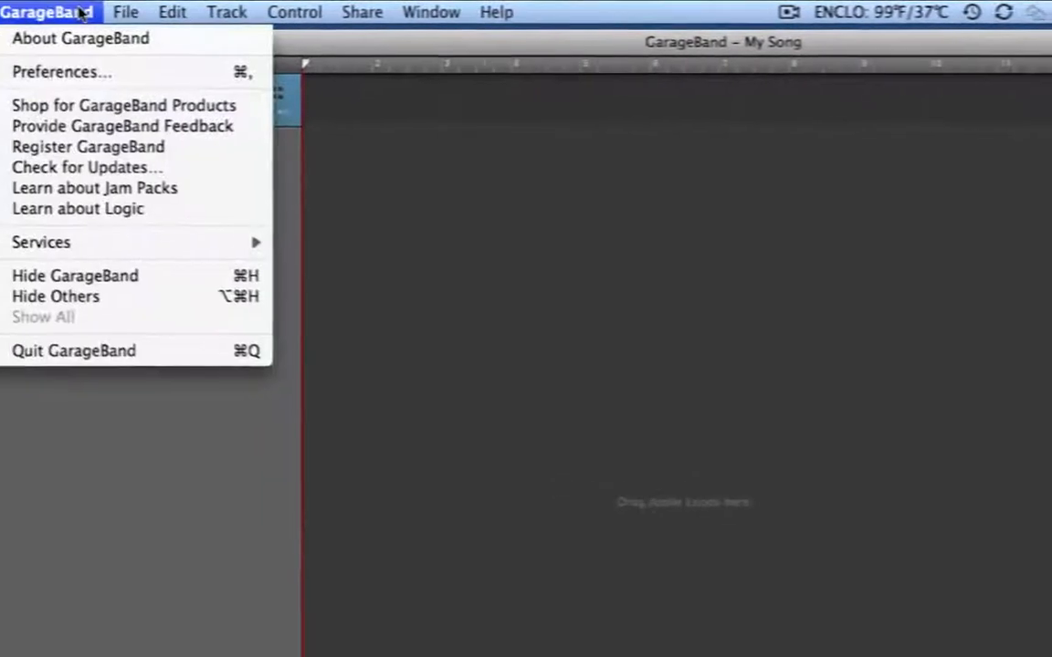
{"action": "left_click", "coordinate": [118, 74]}
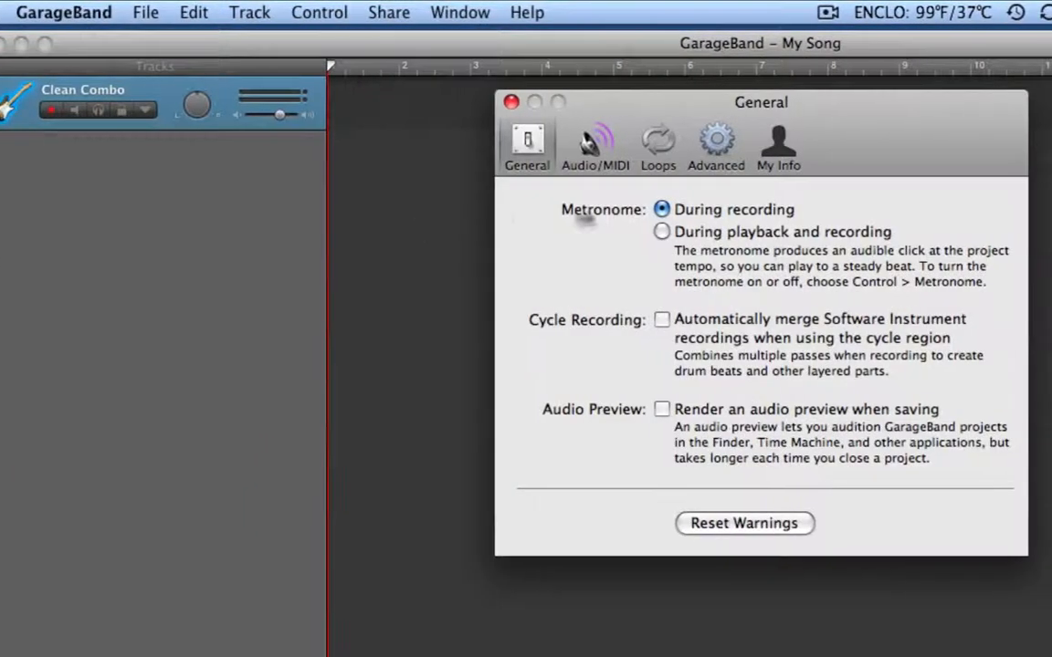
{"action": "left_click", "coordinate": [630, 146]}
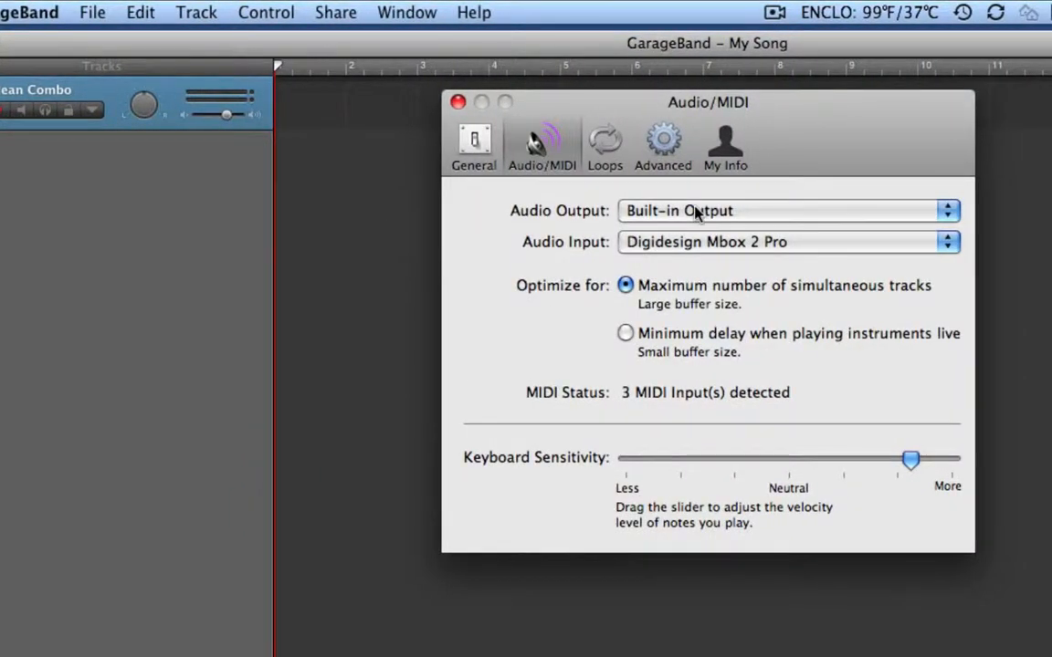
{"action": "left_click", "coordinate": [706, 211]}
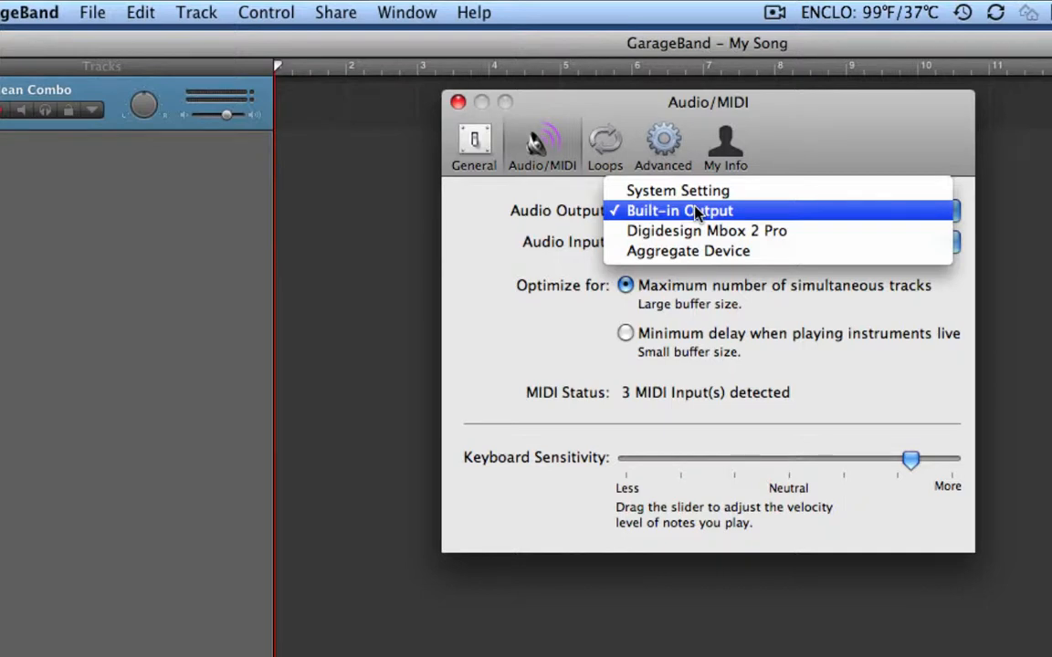
{"action": "left_click", "coordinate": [695, 211]}
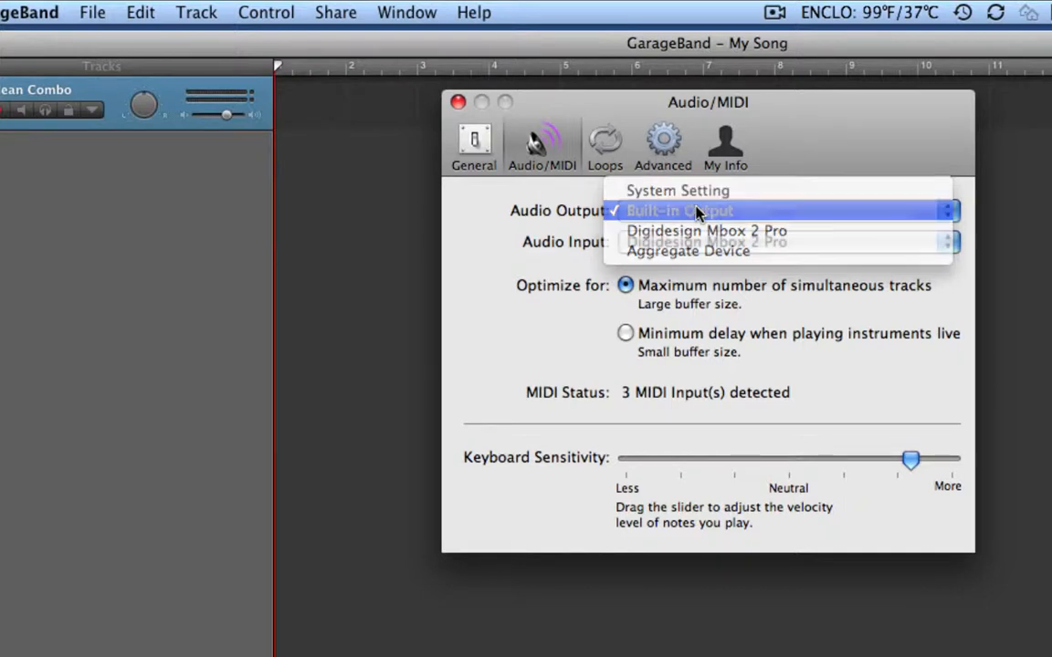
{"action": "left_click", "coordinate": [697, 242]}
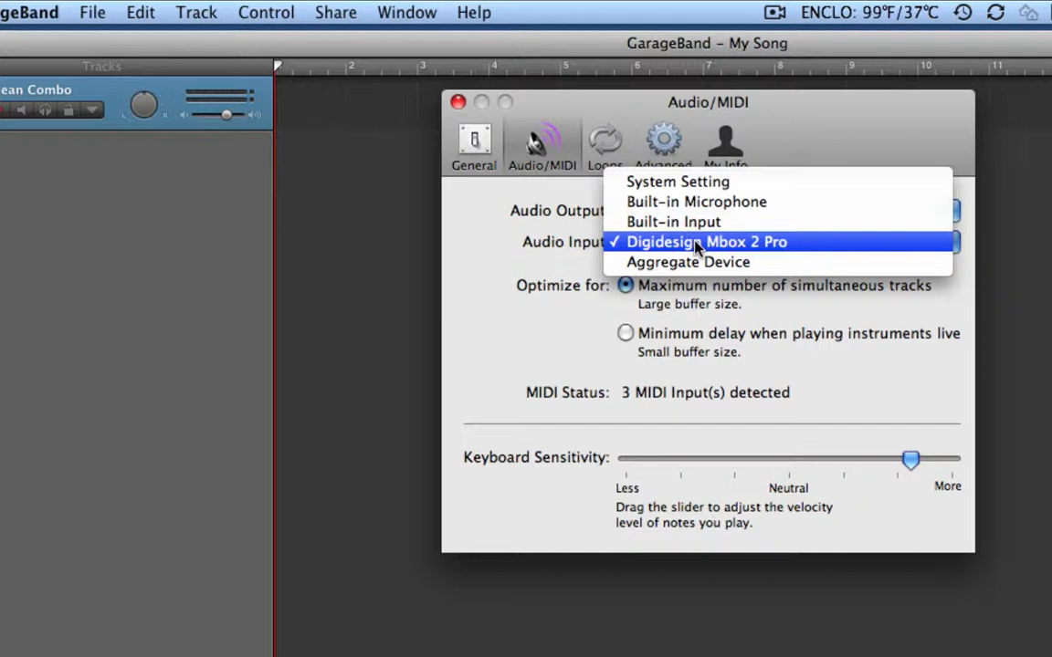
{"action": "left_click", "coordinate": [697, 243]}
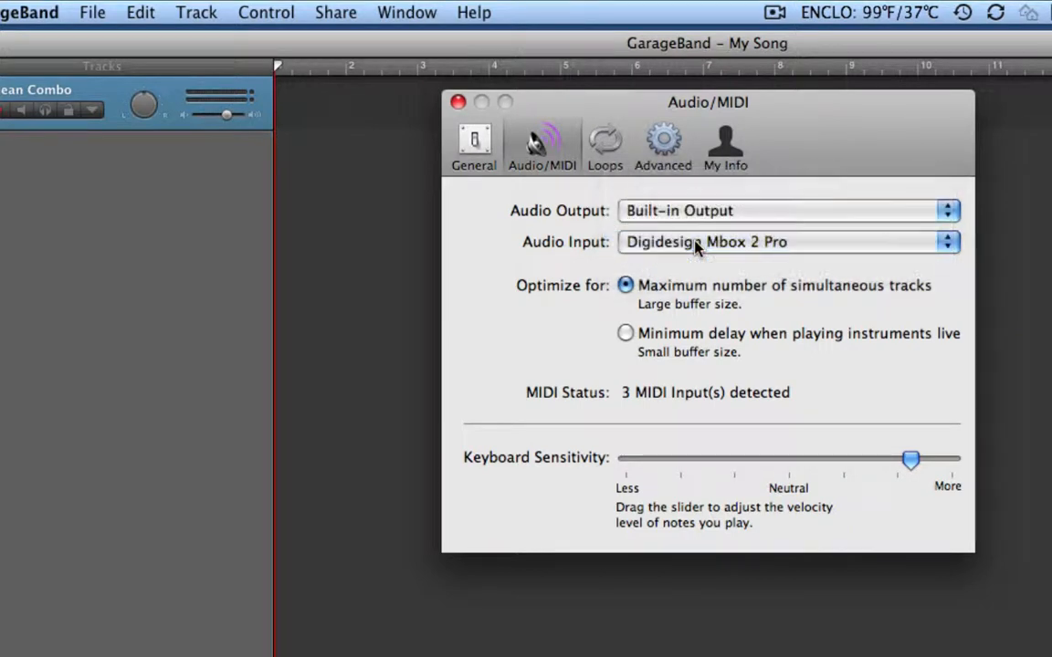
{"action": "left_click", "coordinate": [483, 139]}
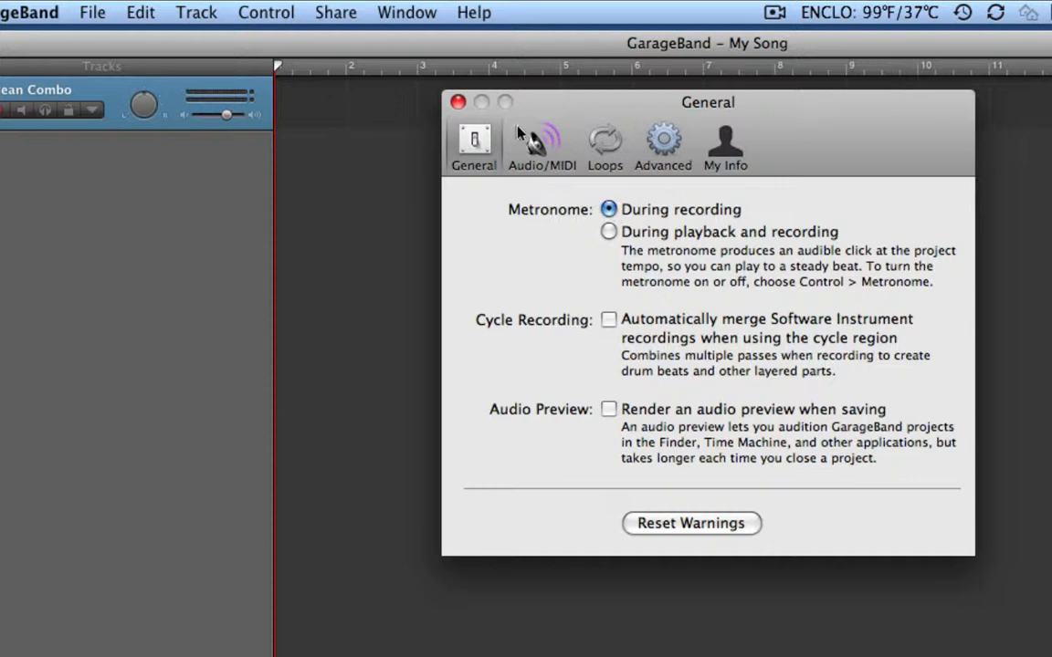
{"action": "left_click", "coordinate": [457, 102]}
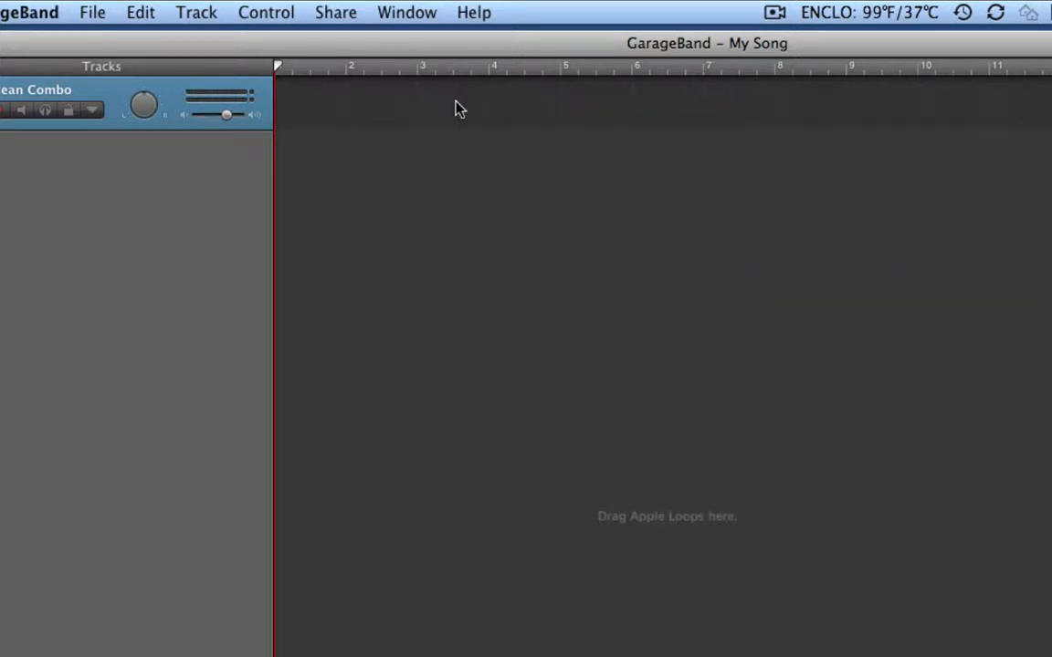
Step: Turn on Count In for recording
{"action": "left_click", "coordinate": [288, 14]}
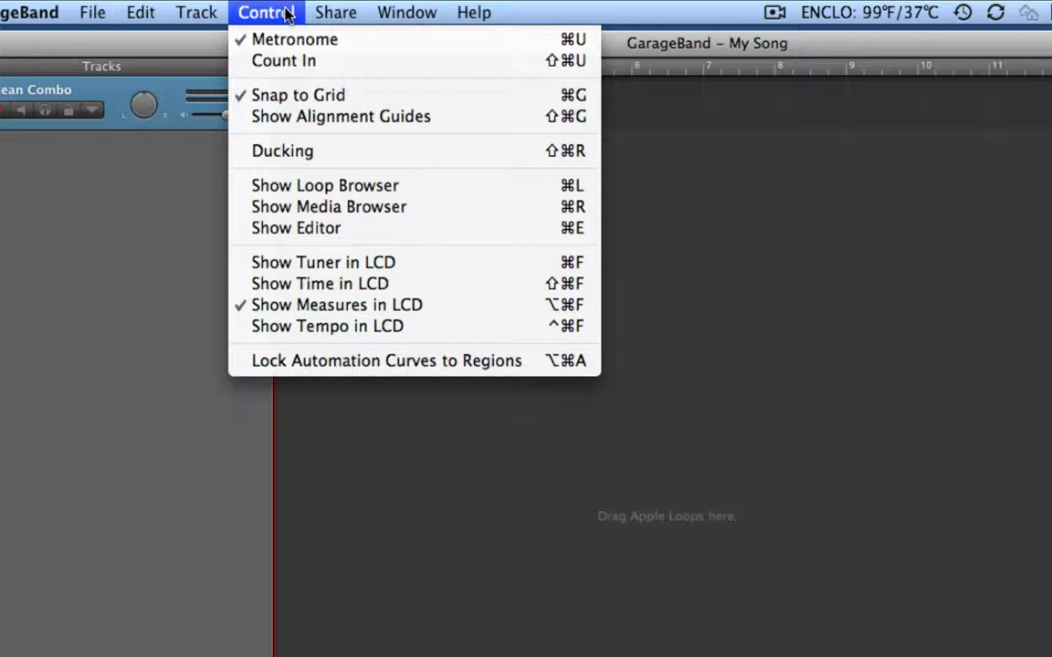
{"action": "left_click", "coordinate": [286, 61]}
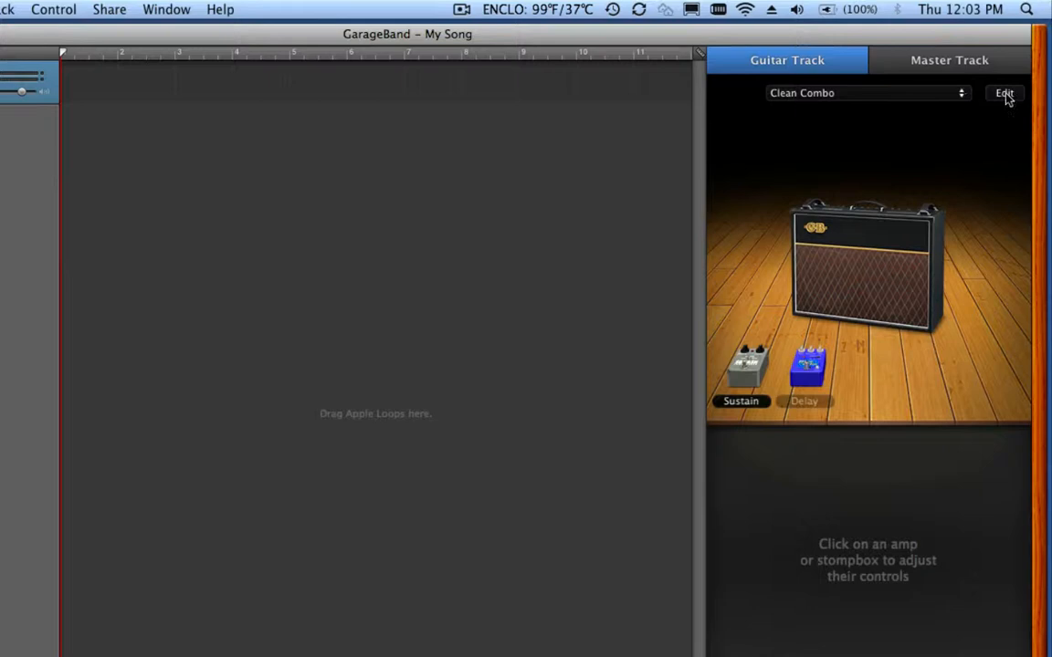
Step: Edit the guitar track's Clean Combo amp and set its input monitoring to On
{"action": "left_click", "coordinate": [1004, 95]}
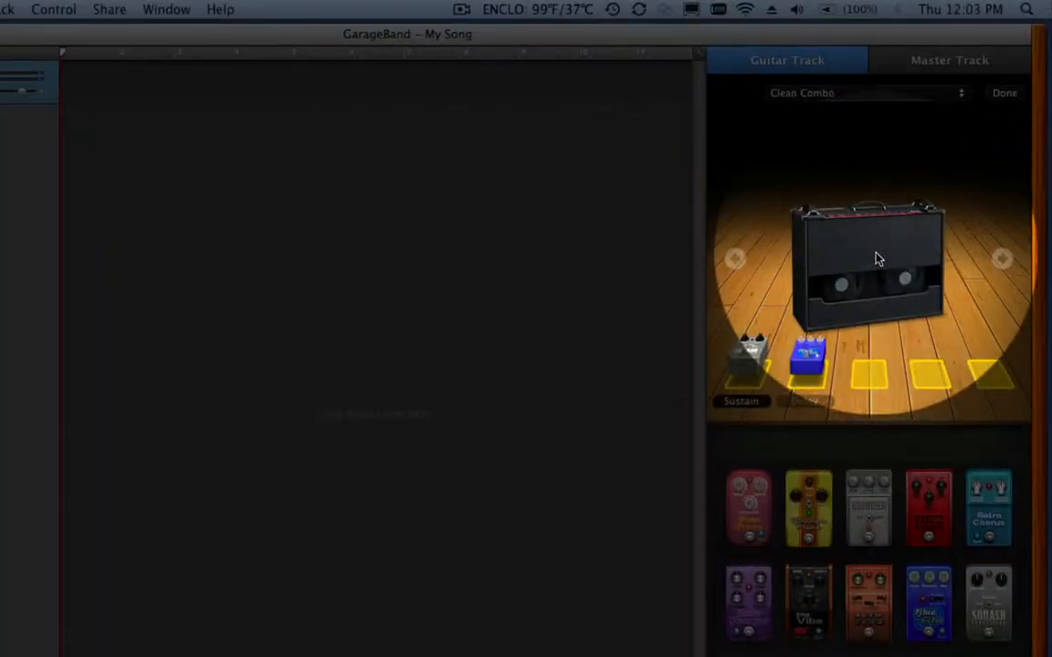
{"action": "left_click", "coordinate": [875, 259]}
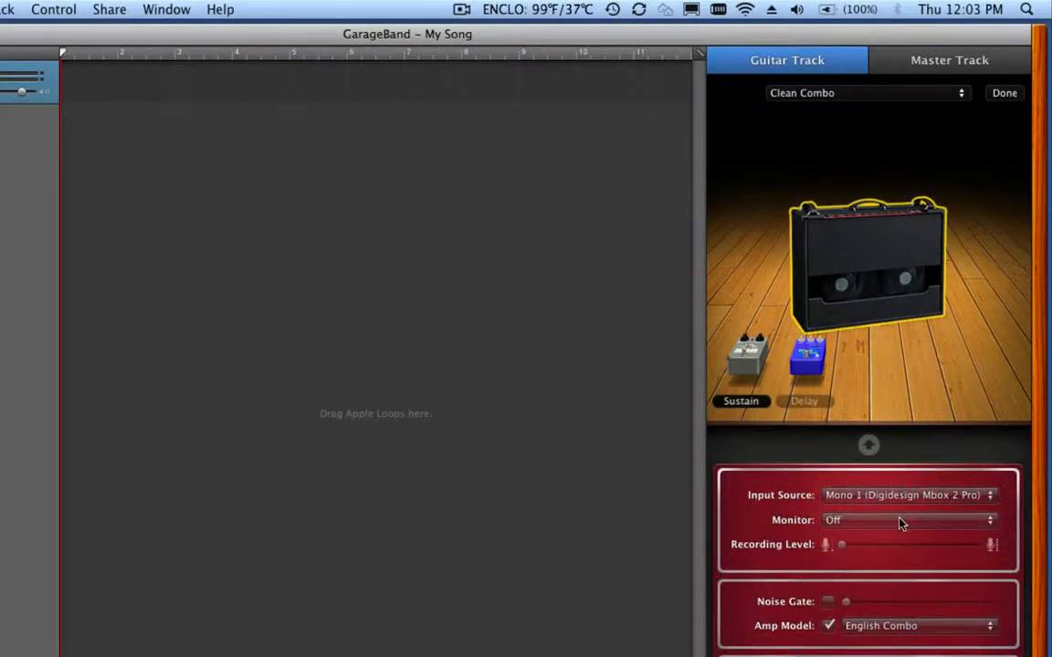
{"action": "left_click", "coordinate": [899, 521]}
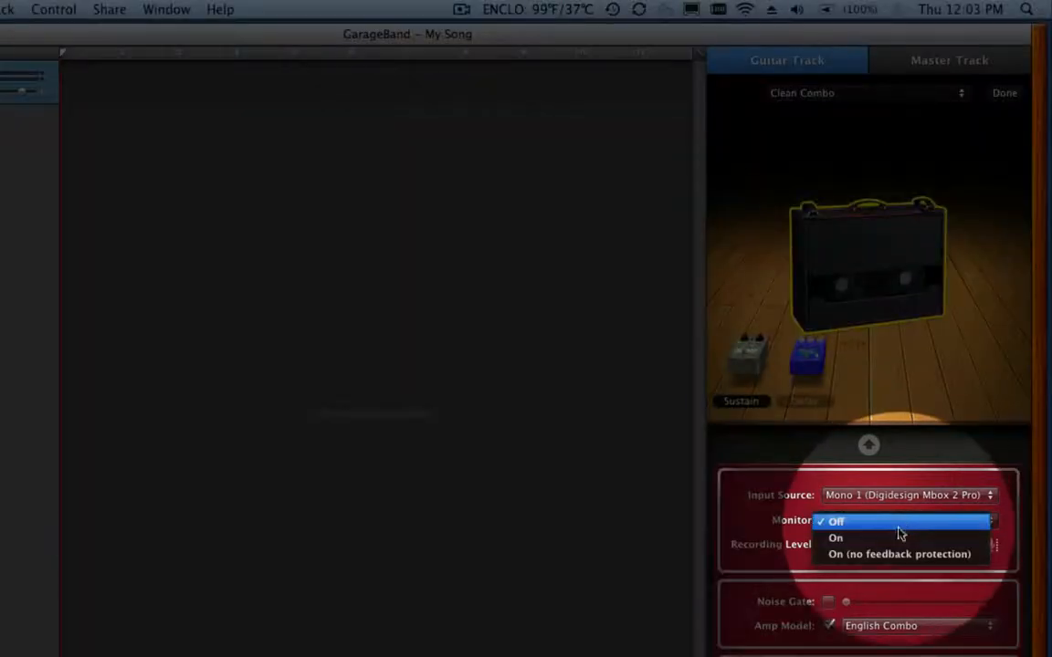
{"action": "left_click", "coordinate": [900, 538]}
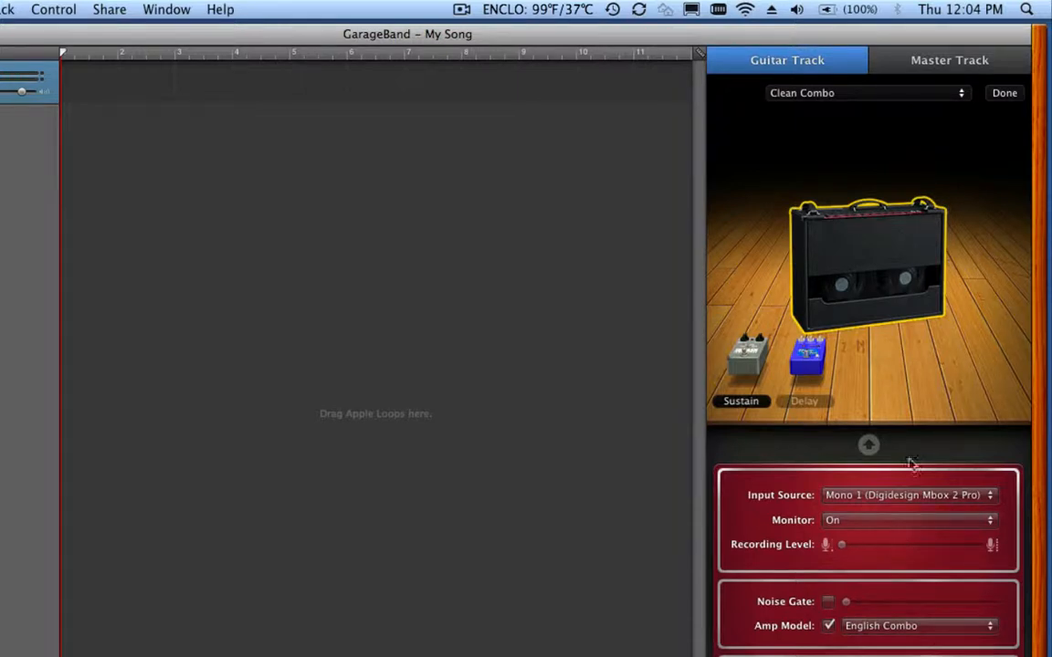
Step: Try the Fat Stack amp preset on the guitar track
{"action": "left_click", "coordinate": [934, 95]}
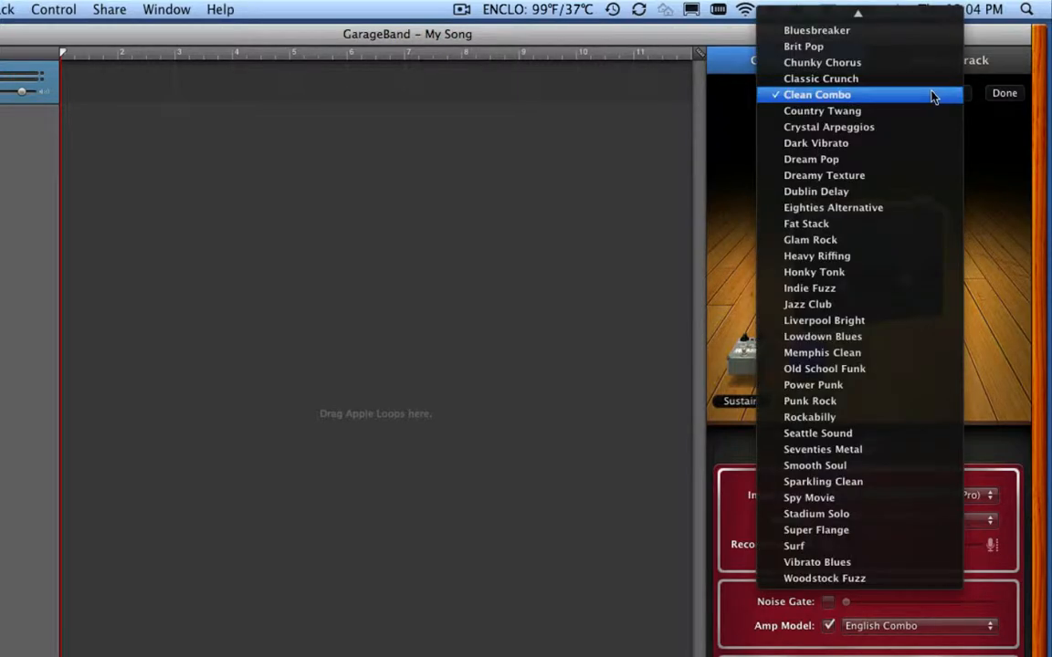
{"action": "mouse_move", "coordinate": [901, 21]}
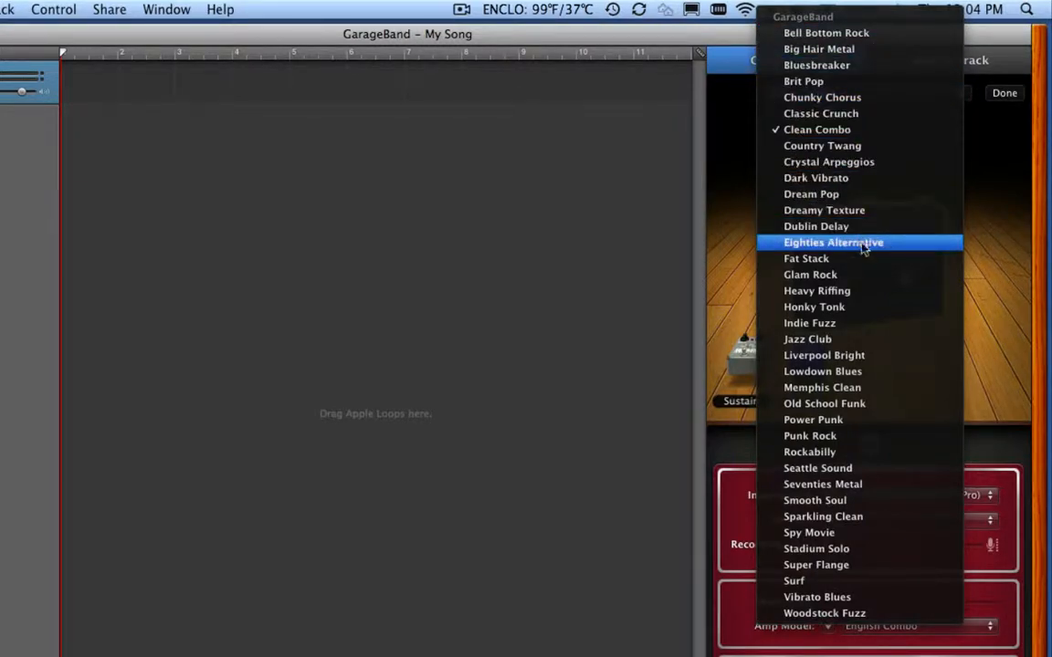
{"action": "left_click", "coordinate": [822, 258]}
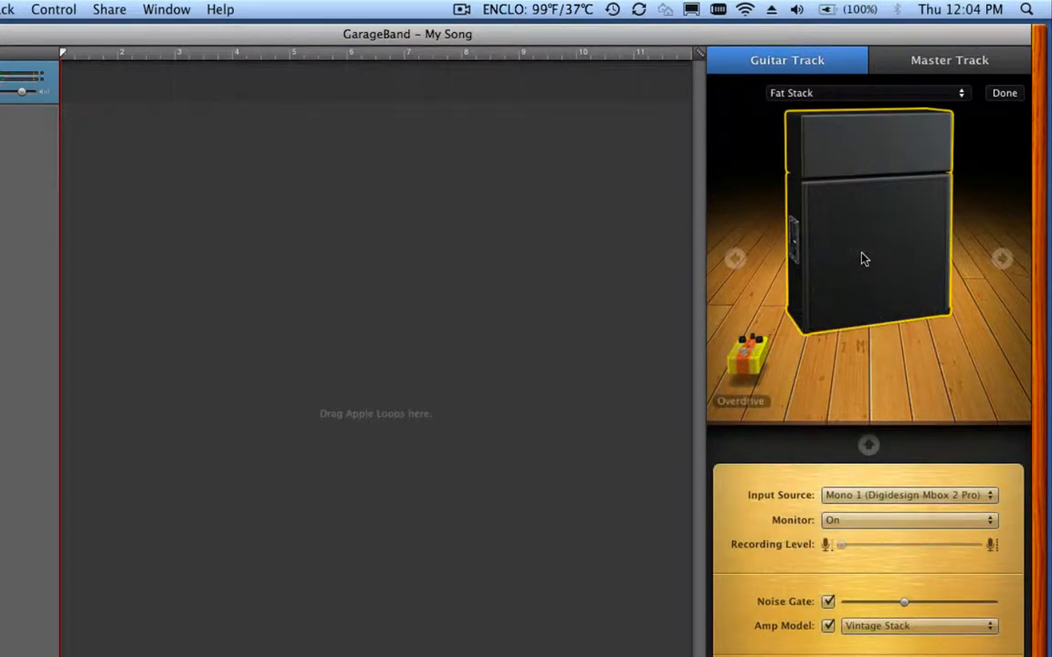
Step: Set the guitar track's amp preset to Smooth Soul
{"action": "left_click", "coordinate": [845, 96]}
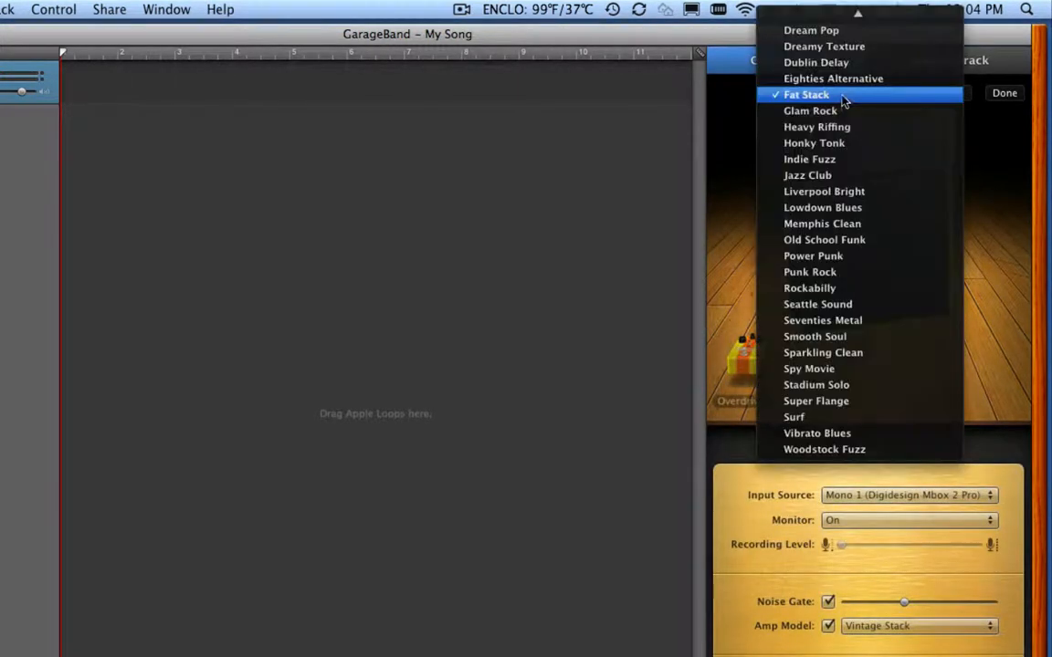
{"action": "left_click", "coordinate": [824, 336]}
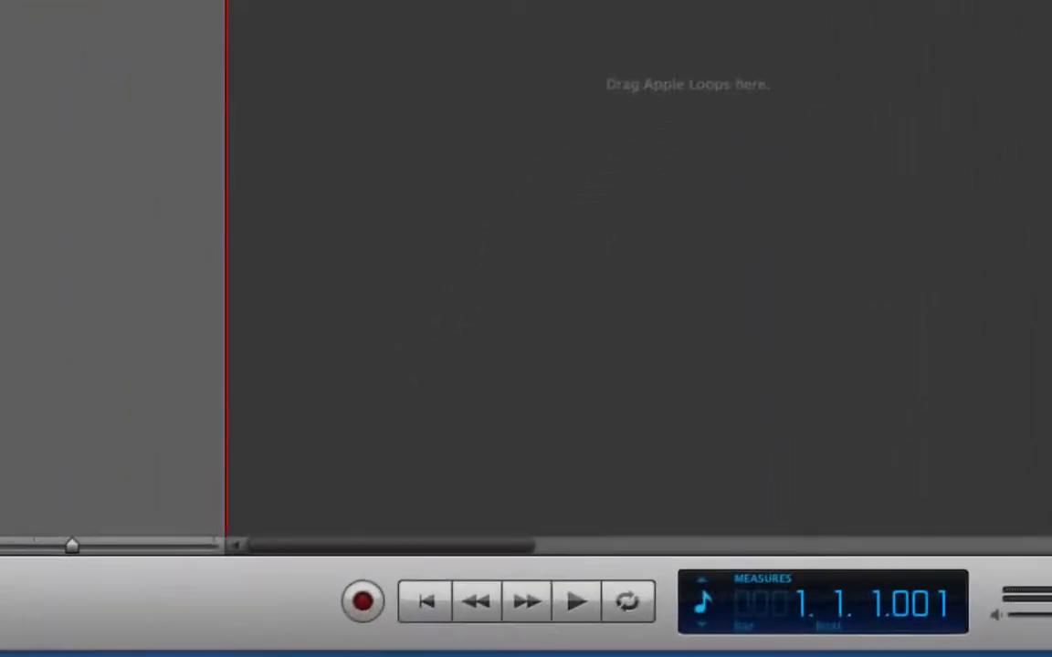
Step: Switch the LCD to the Project display and lower the song's tempo
{"action": "left_click", "coordinate": [705, 602]}
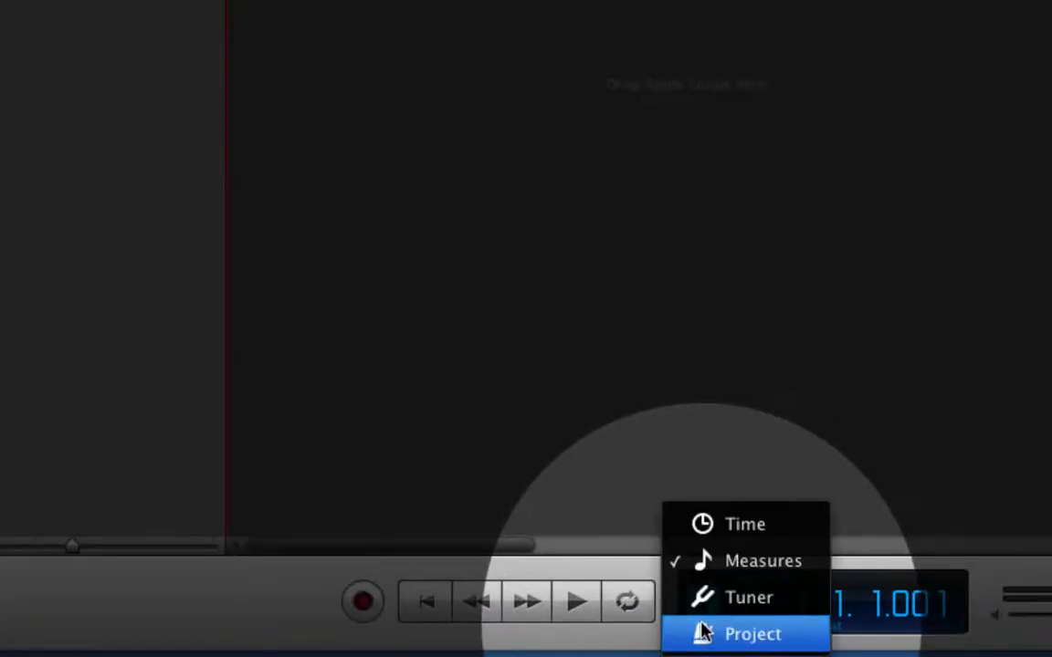
{"action": "left_click", "coordinate": [704, 634]}
{"action": "left_click", "coordinate": [840, 605]}
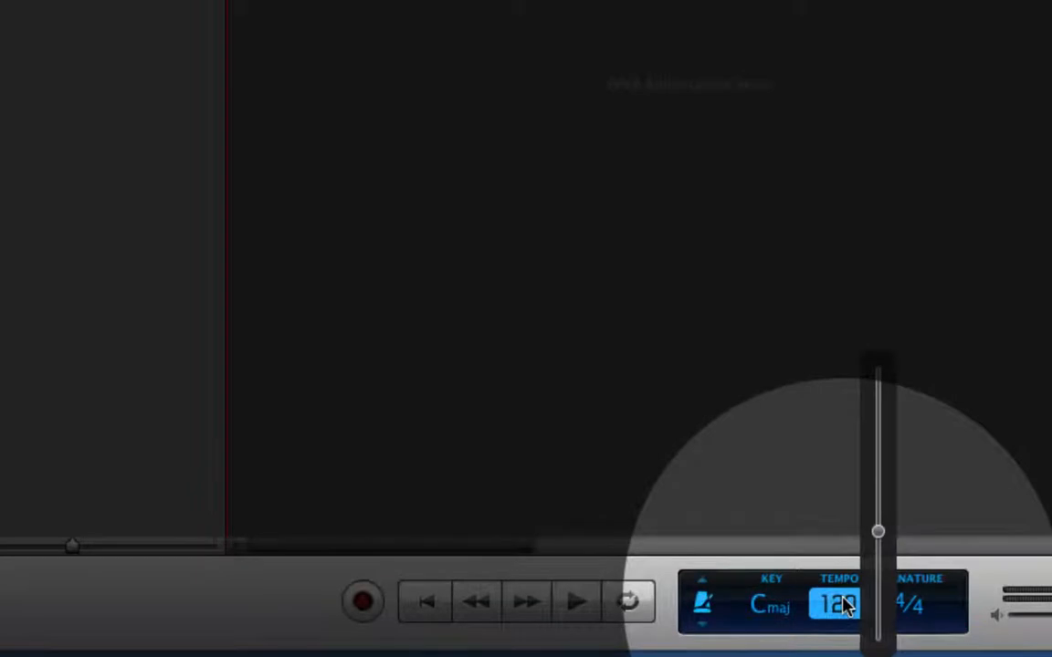
{"action": "left_click_drag", "start_coordinate": [877, 531], "coordinate": [874, 571]}
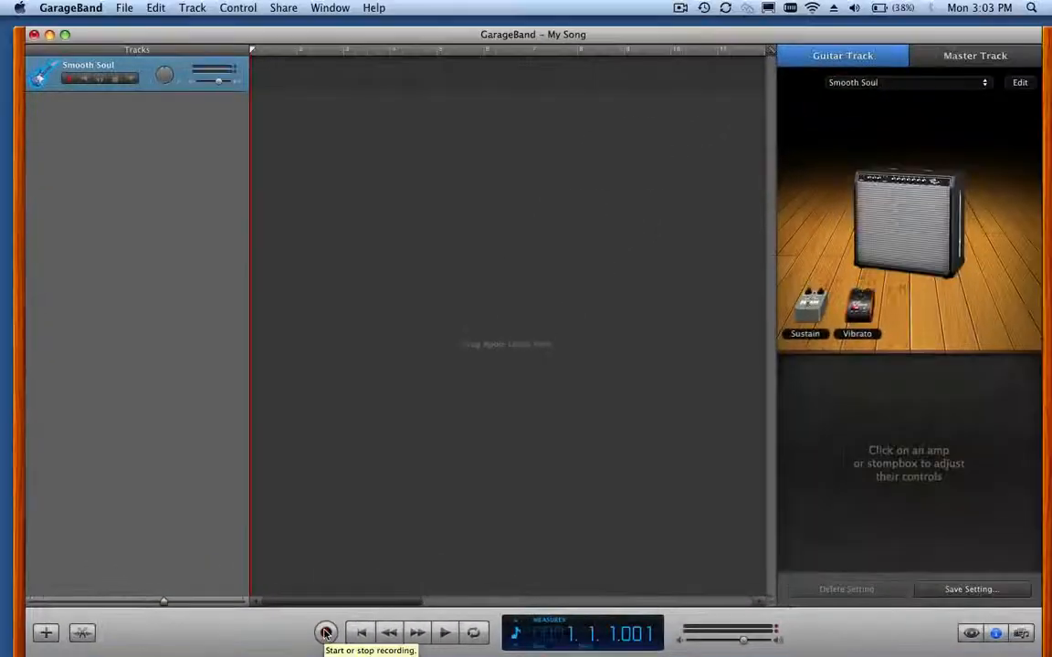
Step: Record a guitar take of about ten measures on the Smooth Soul track and return the playhead to the start
{"action": "left_click", "coordinate": [327, 622]}
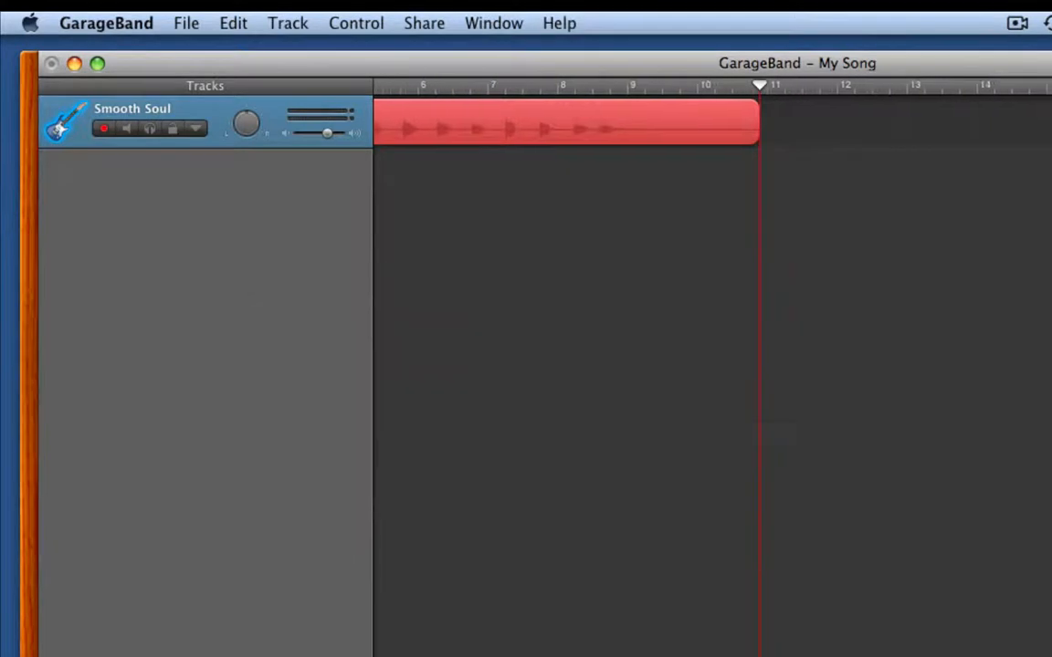
{"action": "key", "text": "space"}
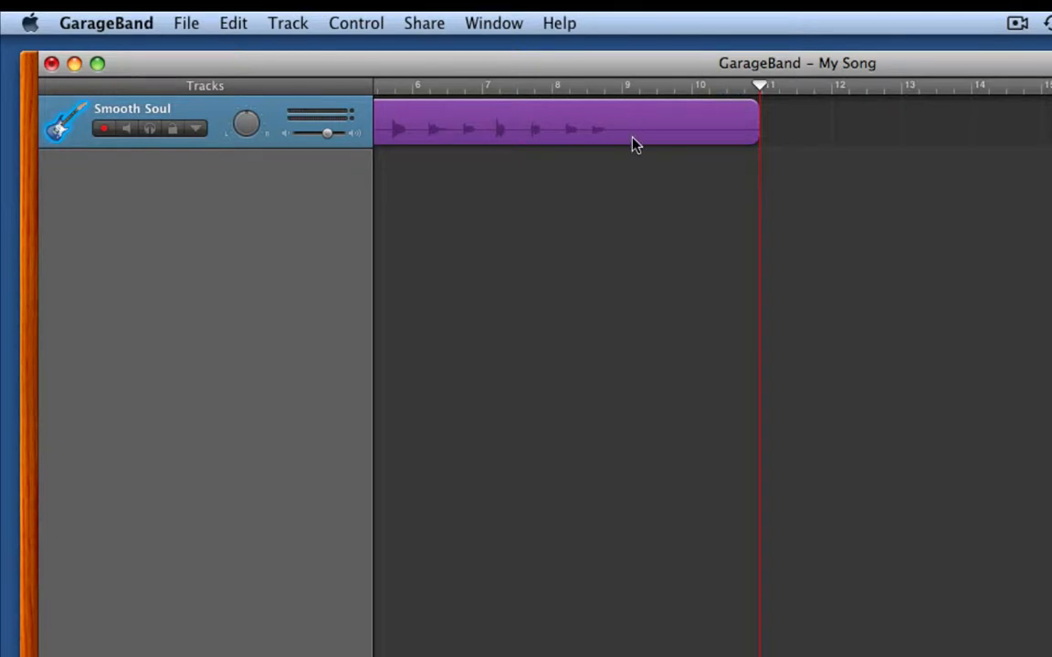
{"action": "key", "text": "Return"}
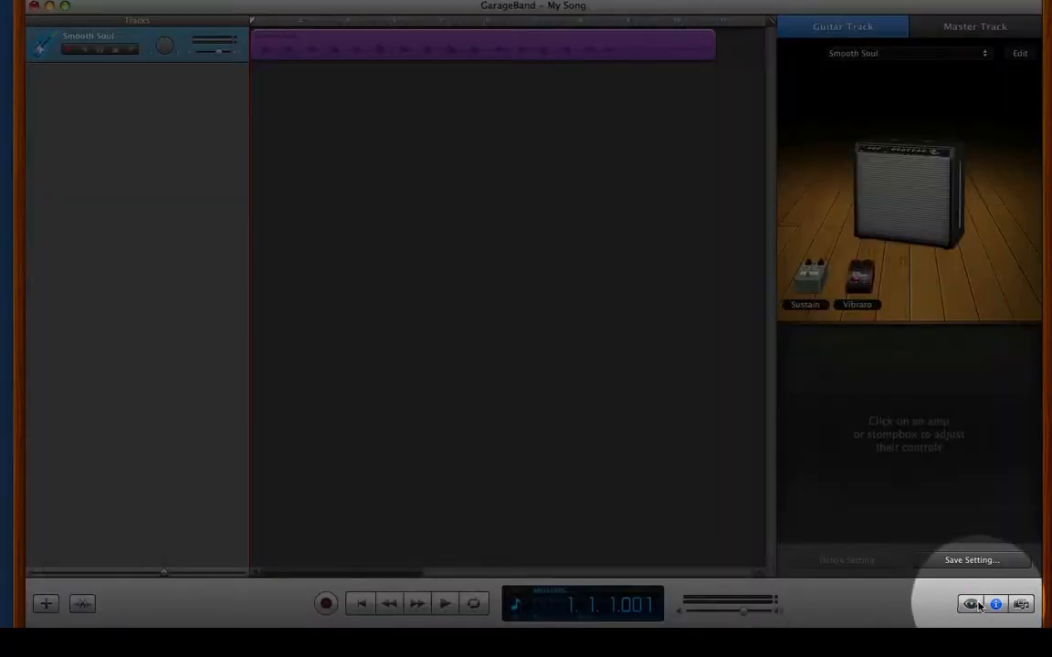
Step: Show the loop browser, reset its filters and list only the All Drums loops
{"action": "left_click", "coordinate": [971, 605]}
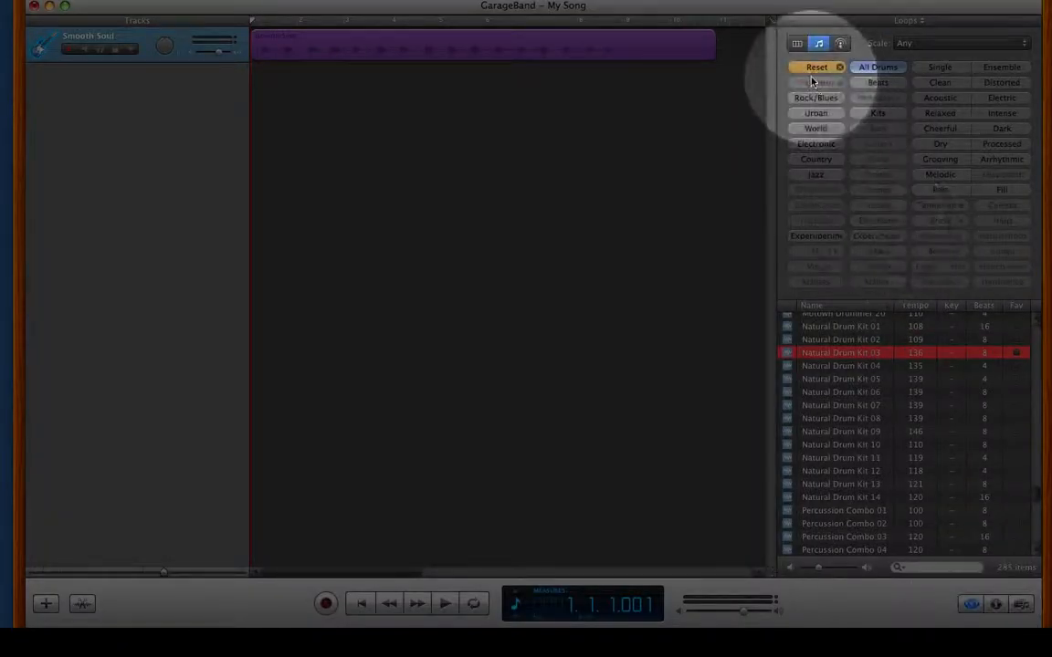
{"action": "left_click", "coordinate": [972, 605]}
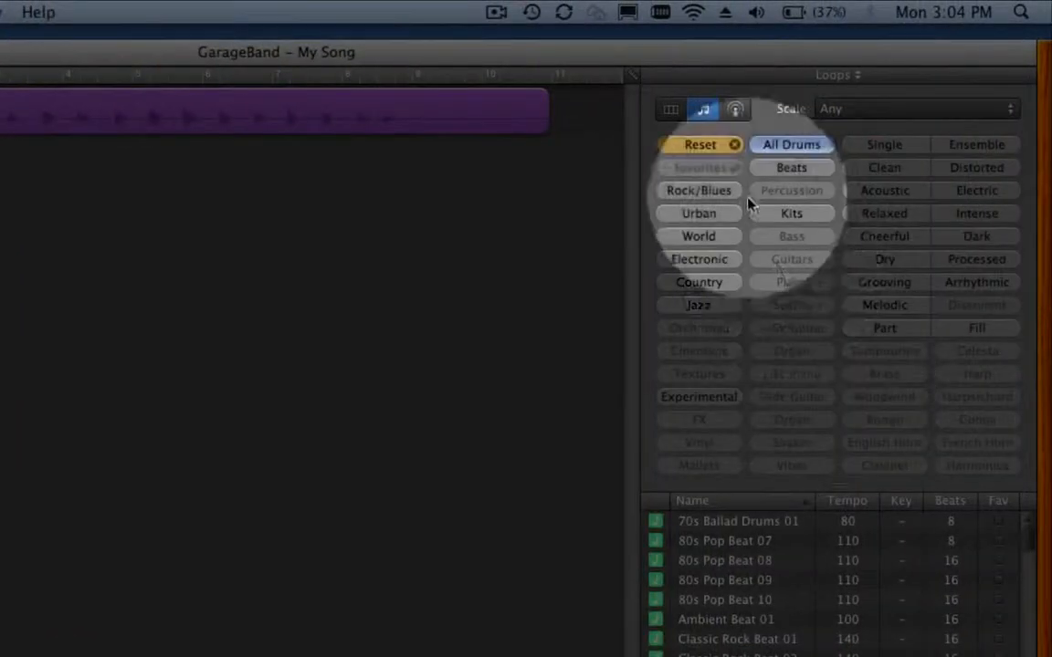
{"action": "left_click", "coordinate": [701, 146]}
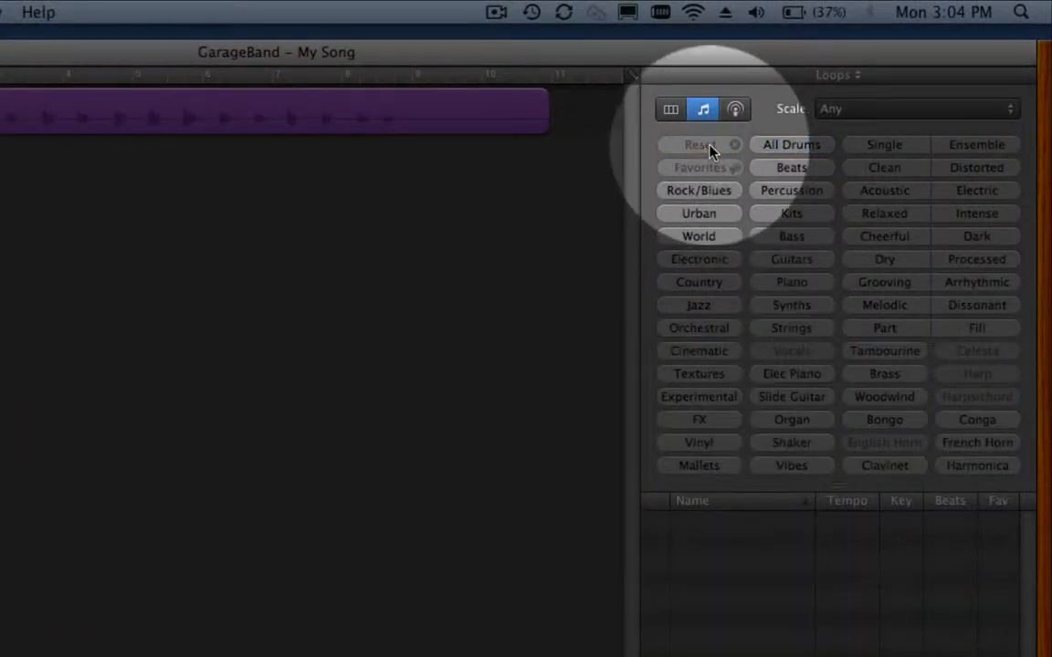
{"action": "left_click", "coordinate": [778, 146]}
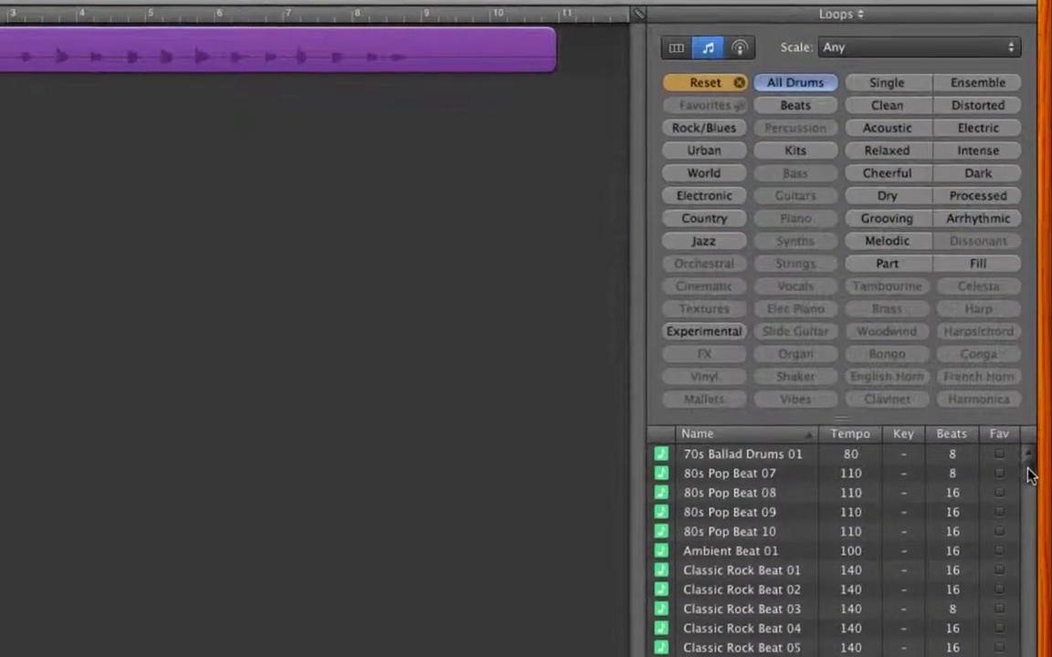
Step: Look through the drum loops and preview 80s Pop Beat 09
{"action": "left_click_drag", "start_coordinate": [1028, 521], "coordinate": [1023, 563]}
{"action": "left_click_drag", "start_coordinate": [1030, 452], "coordinate": [1023, 267]}
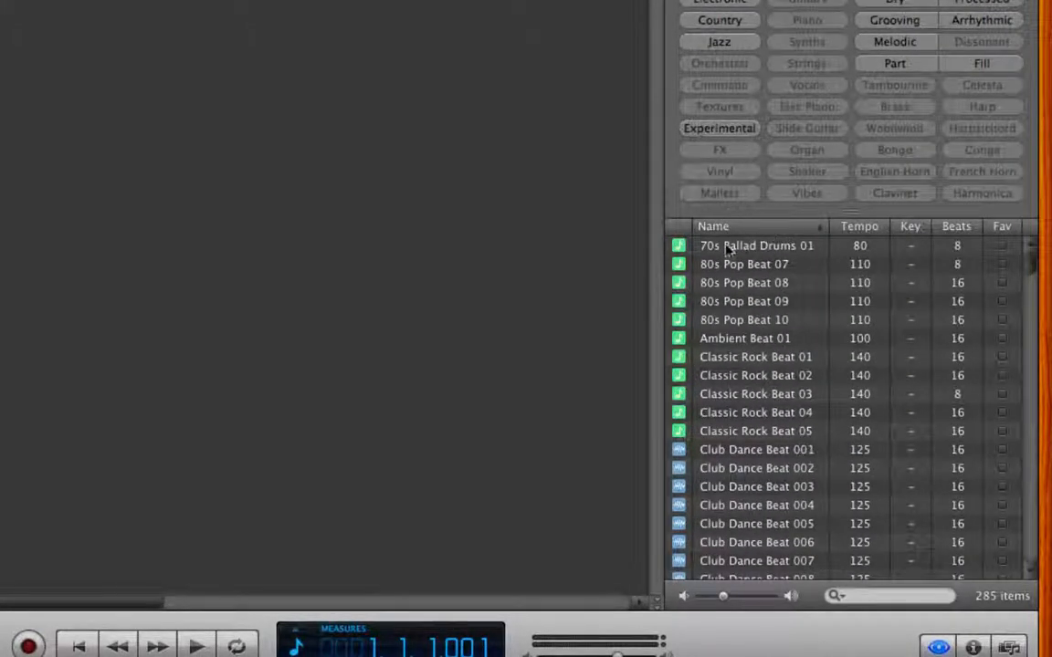
{"action": "left_click", "coordinate": [731, 301]}
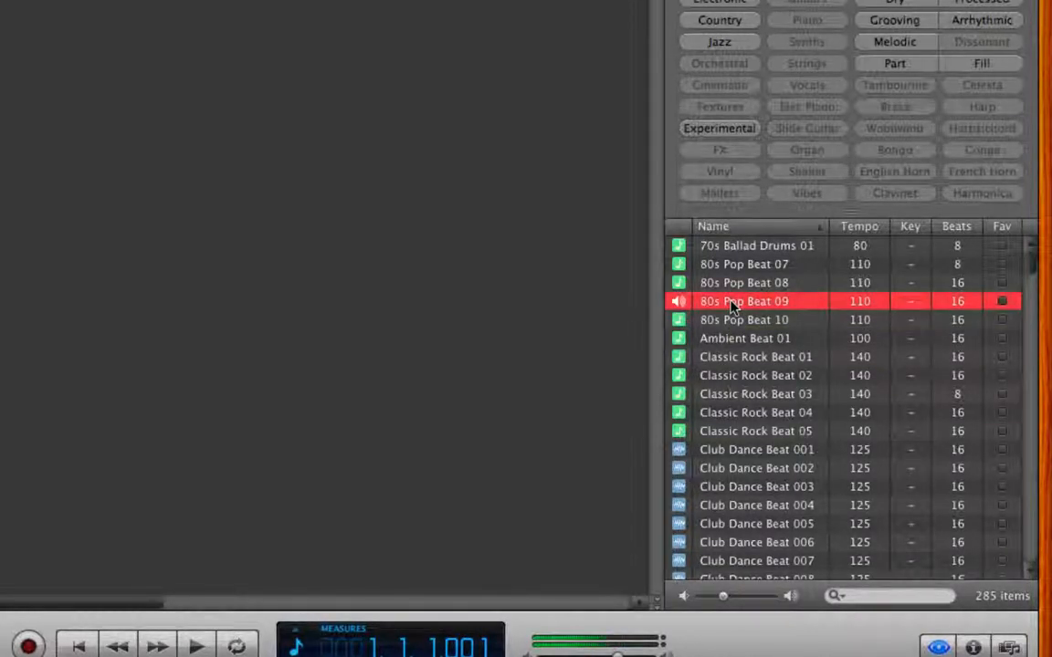
Step: Stop the 80s Pop Beat 09 preview, then audition the Club Dance Beat 035 and Effected Drum Kit 05 loops
{"action": "left_click", "coordinate": [731, 306]}
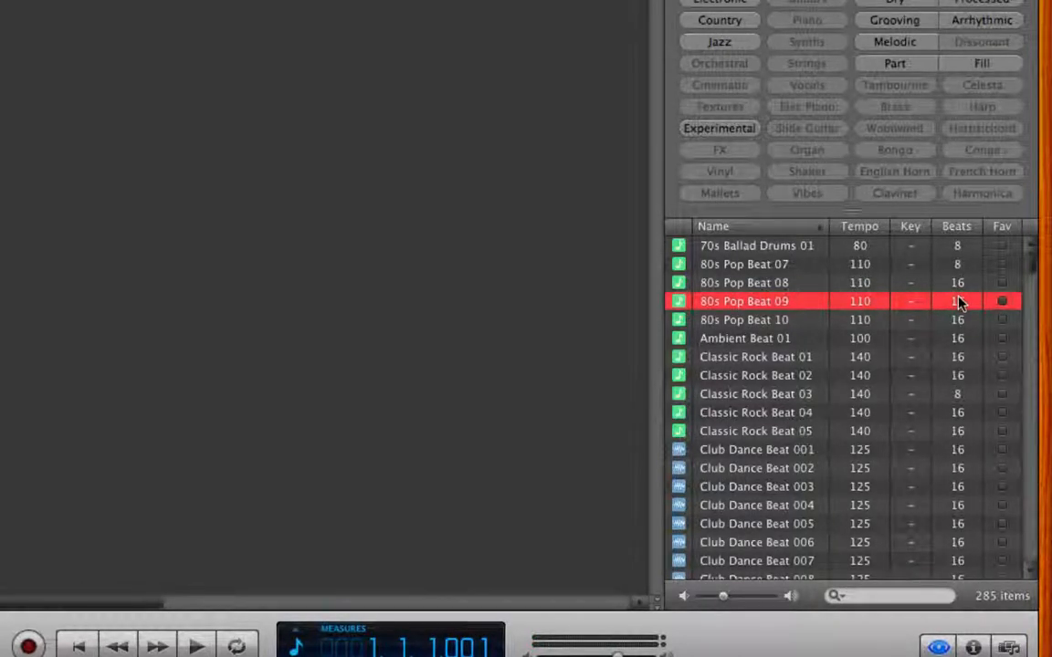
{"action": "left_click_drag", "start_coordinate": [1028, 258], "coordinate": [1031, 281]}
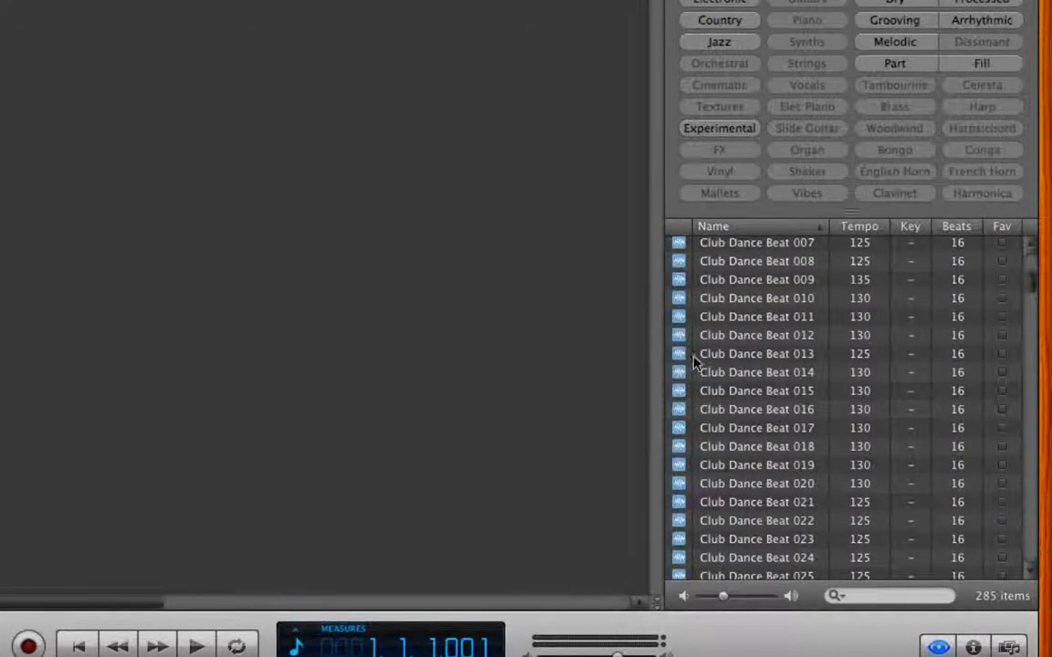
{"action": "left_click_drag", "start_coordinate": [1023, 287], "coordinate": [1028, 303]}
{"action": "left_click", "coordinate": [754, 411]}
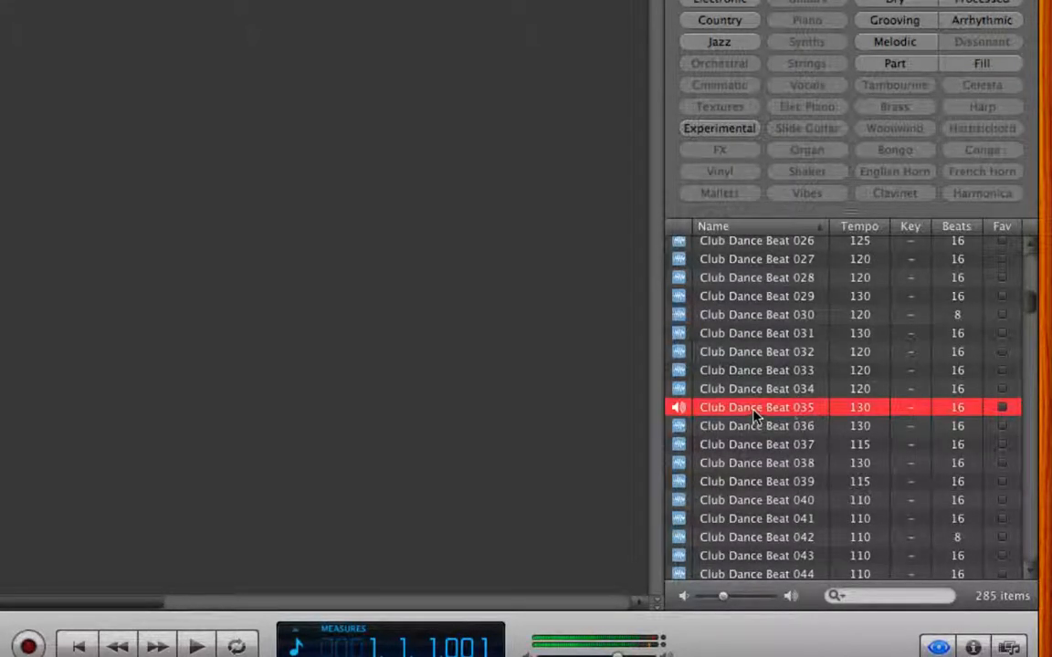
{"action": "left_click", "coordinate": [754, 411]}
{"action": "left_click_drag", "start_coordinate": [1028, 305], "coordinate": [1028, 352]}
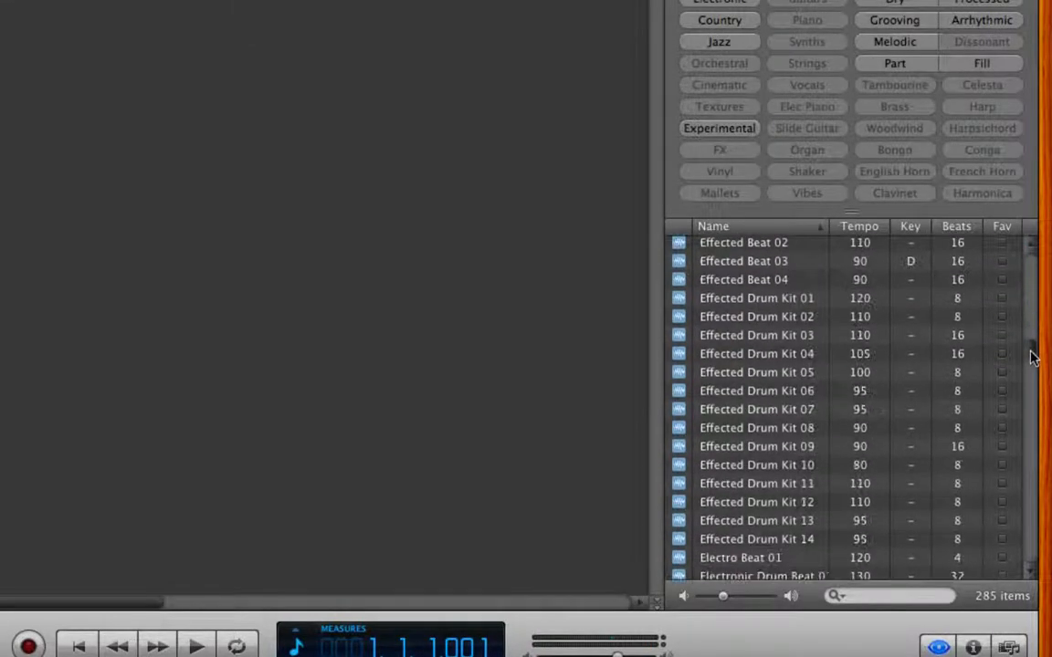
{"action": "left_click", "coordinate": [757, 374]}
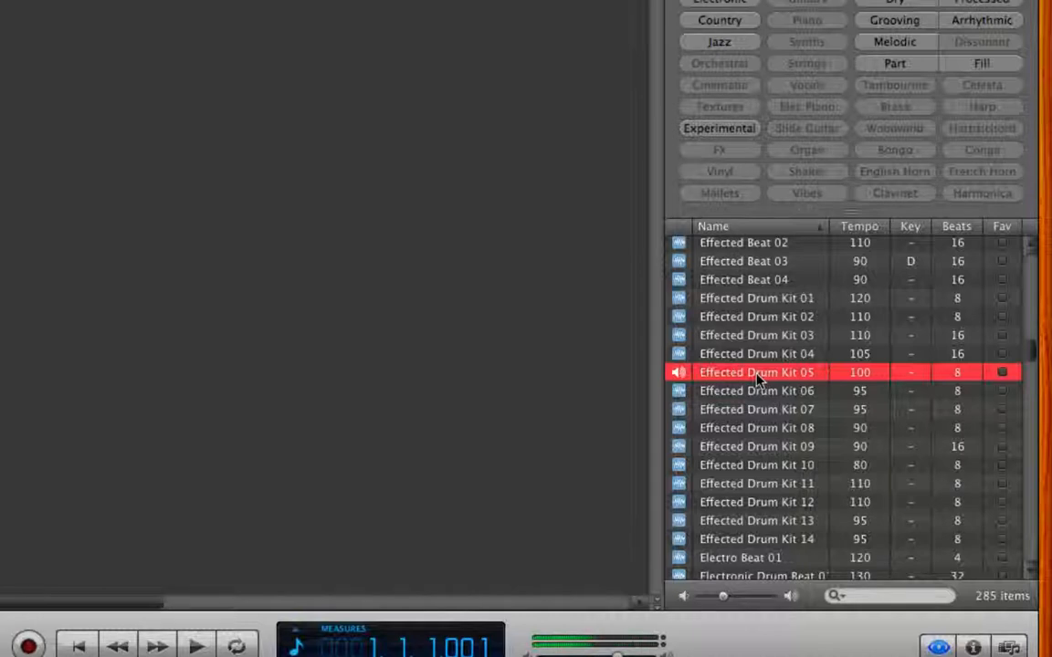
{"action": "left_click", "coordinate": [757, 374]}
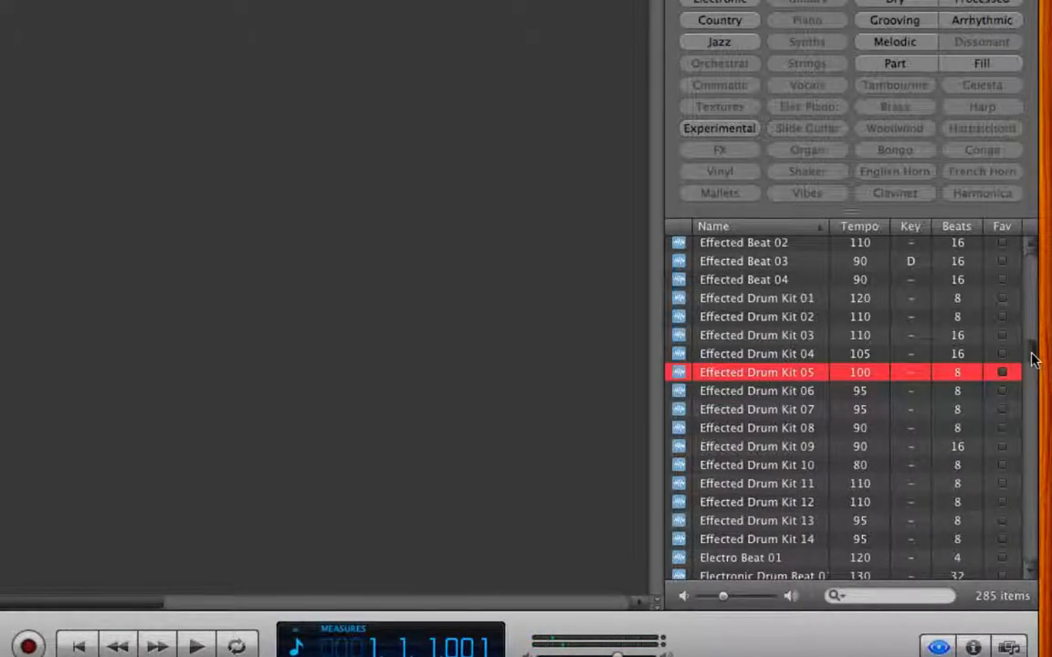
Step: Add the Natural Drum Kit 03 loop on a new track at measure 1 and repeat it up to measure 9
{"action": "left_click_drag", "start_coordinate": [1028, 352], "coordinate": [1021, 493]}
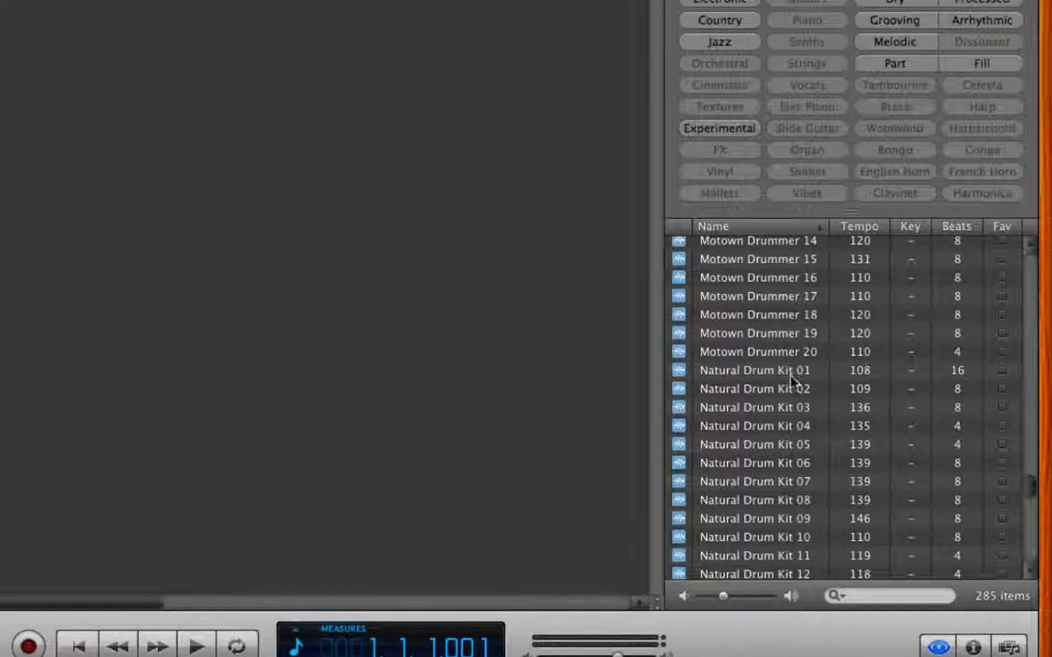
{"action": "left_click", "coordinate": [779, 408]}
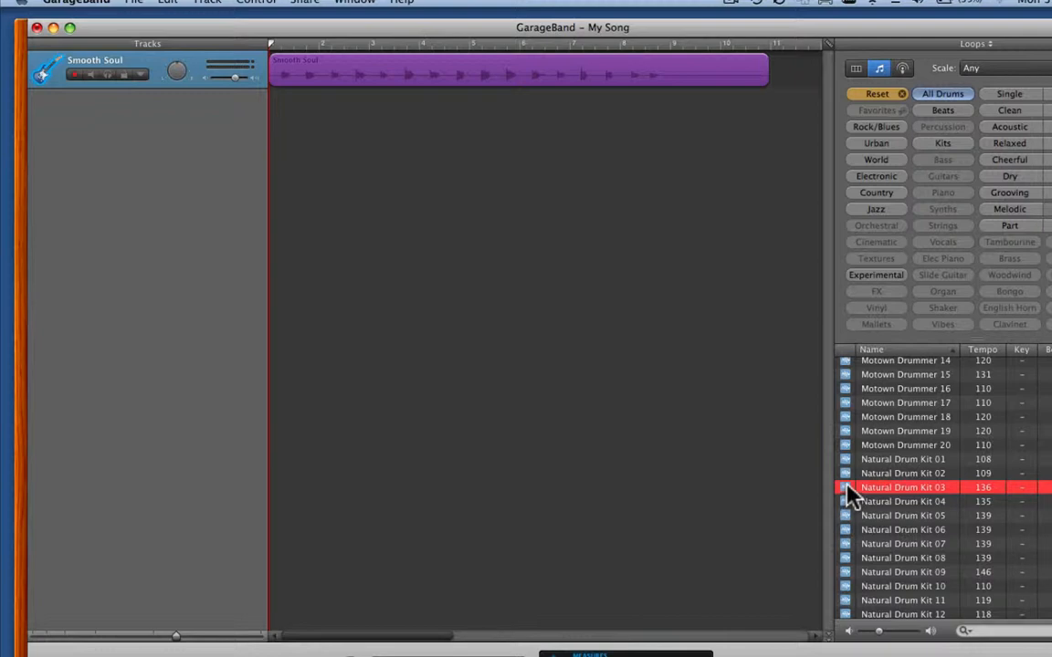
{"action": "left_click_drag", "start_coordinate": [849, 496], "coordinate": [264, 112]}
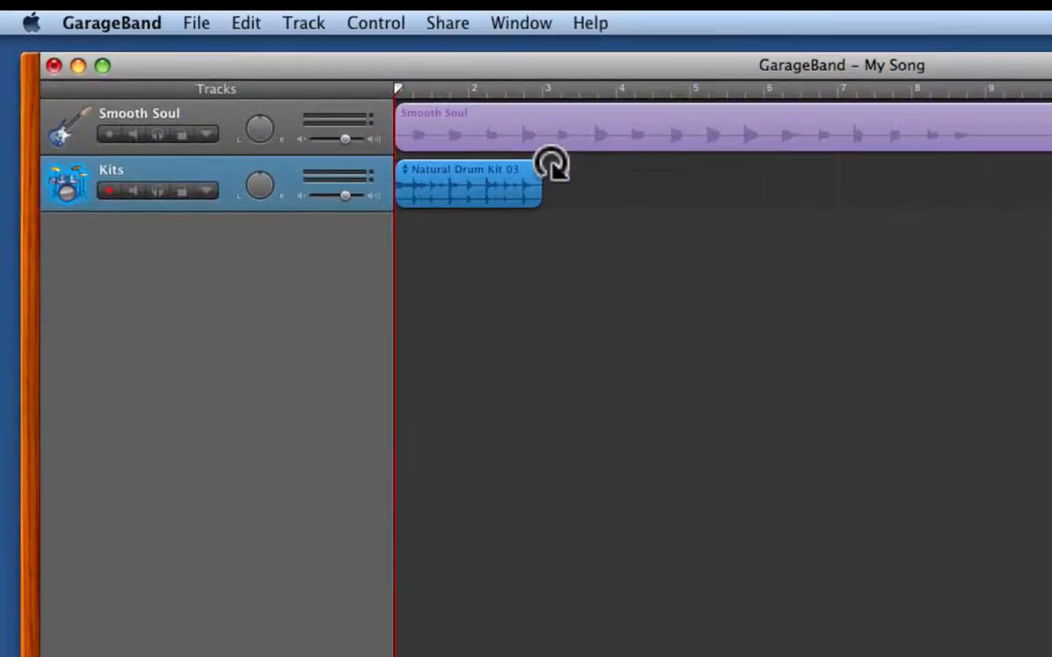
{"action": "left_click_drag", "start_coordinate": [551, 164], "coordinate": [995, 151]}
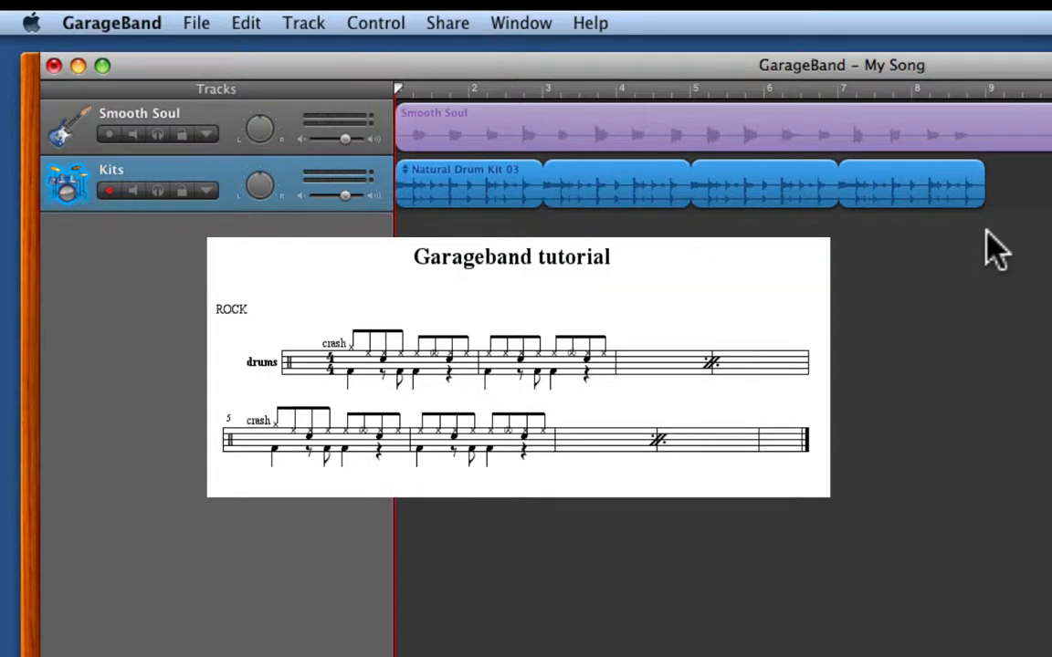
Step: Play the song to lower the Kits volume slightly and pan Smooth Soul a little right, ending with the playhead at the start
{"action": "key", "text": "space"}
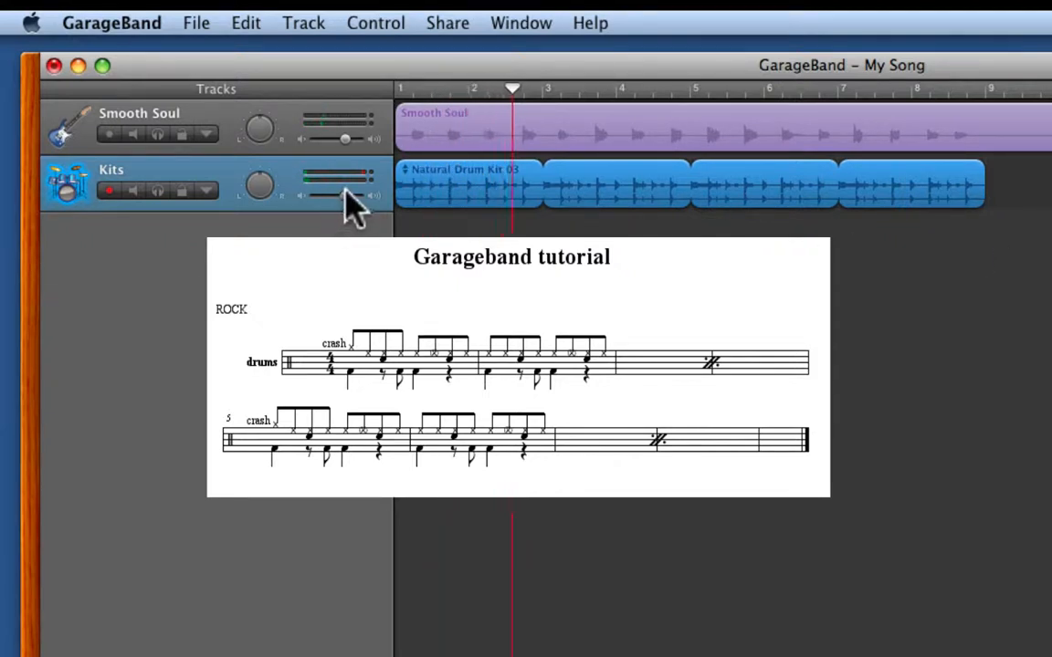
{"action": "left_click_drag", "start_coordinate": [346, 197], "coordinate": [343, 195]}
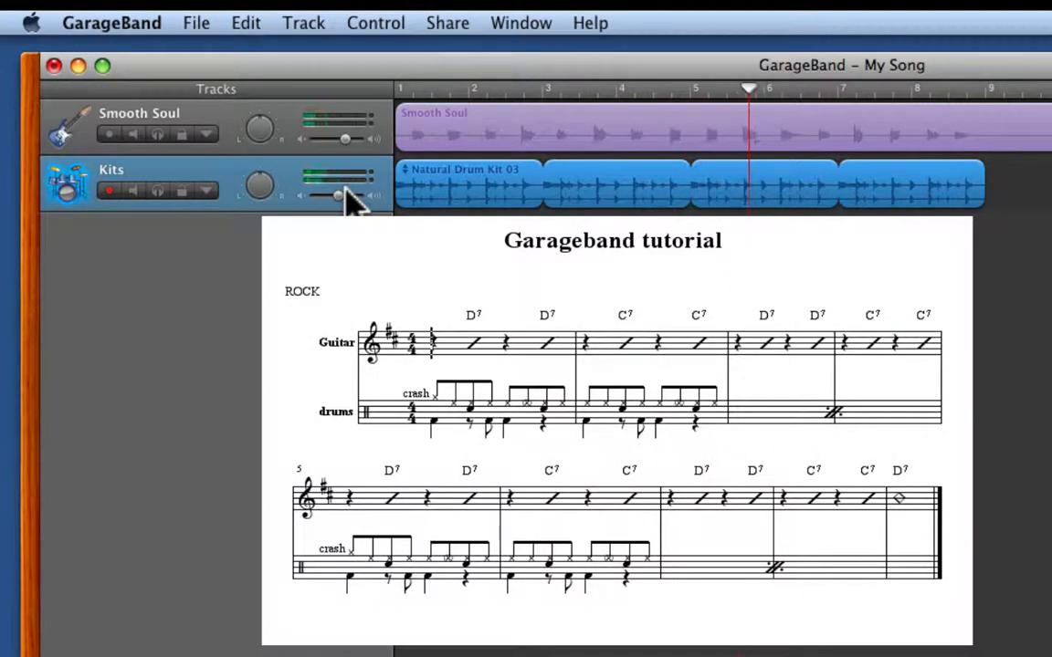
{"action": "key", "text": "space"}
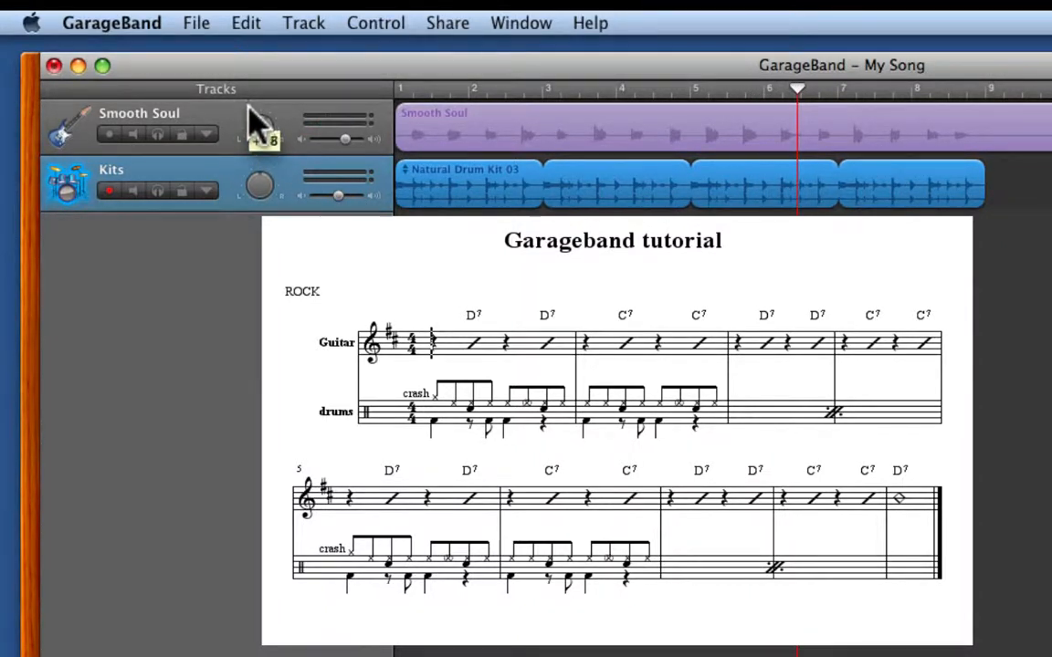
{"action": "key", "text": "space"}
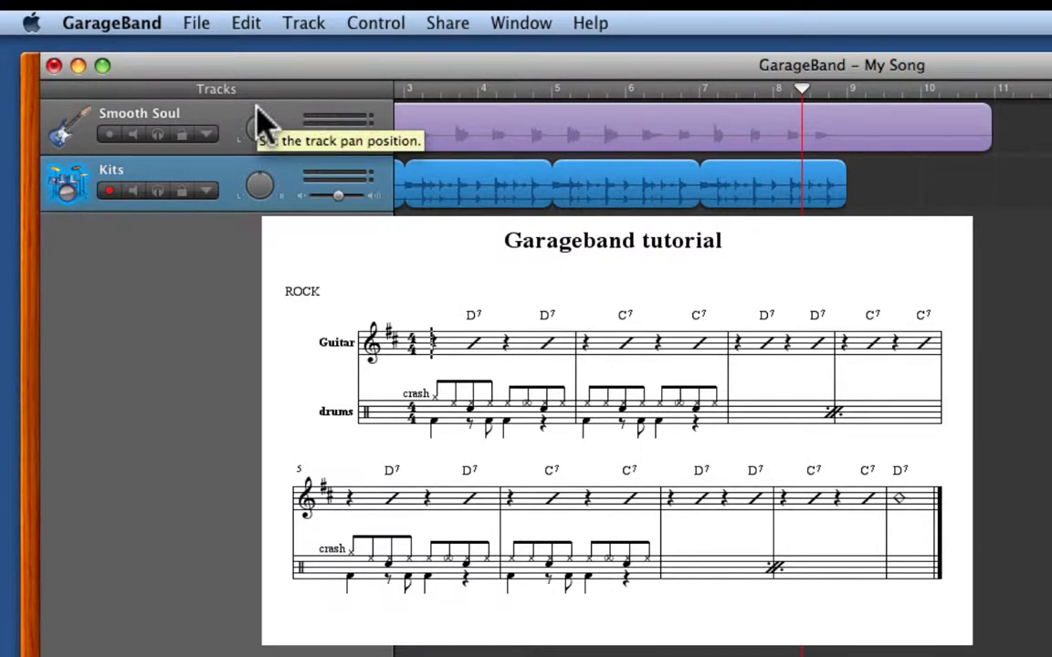
{"action": "key", "text": "Home"}
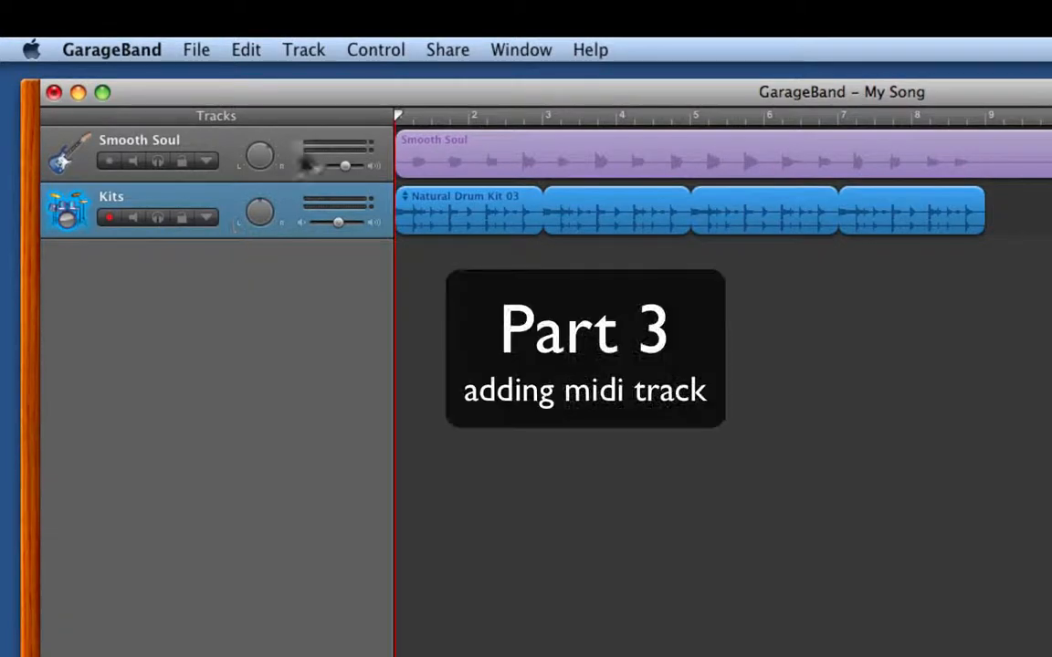
Step: Add a new software instrument track and assign it Fingerstyle Electric Bass from the Bass category
{"action": "left_click", "coordinate": [305, 51]}
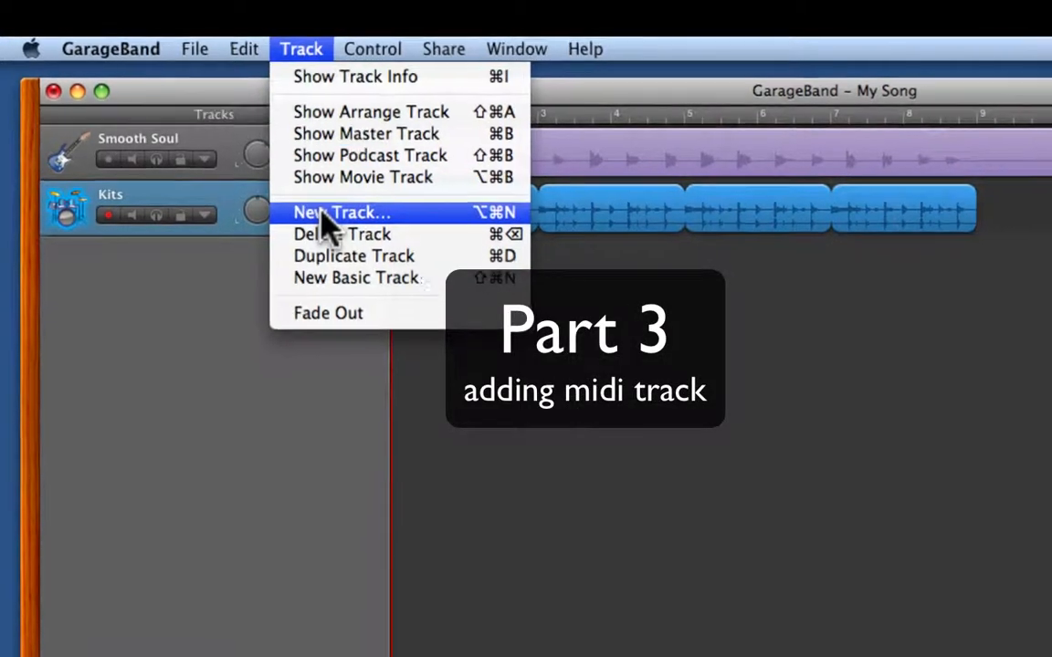
{"action": "left_click", "coordinate": [321, 219]}
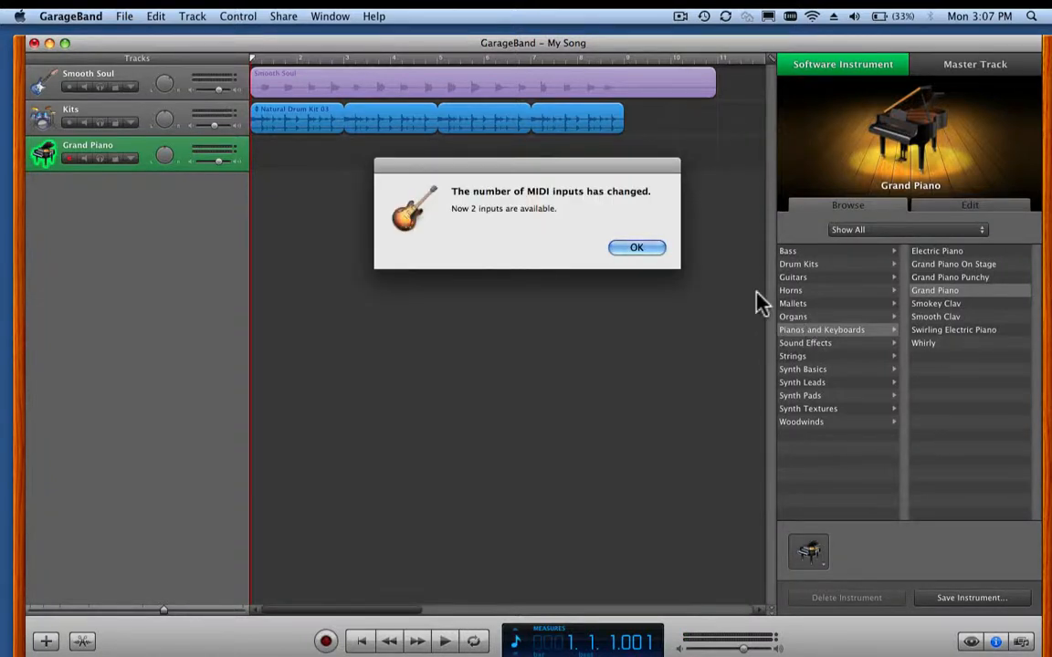
{"action": "left_click", "coordinate": [650, 247]}
{"action": "left_click", "coordinate": [636, 249]}
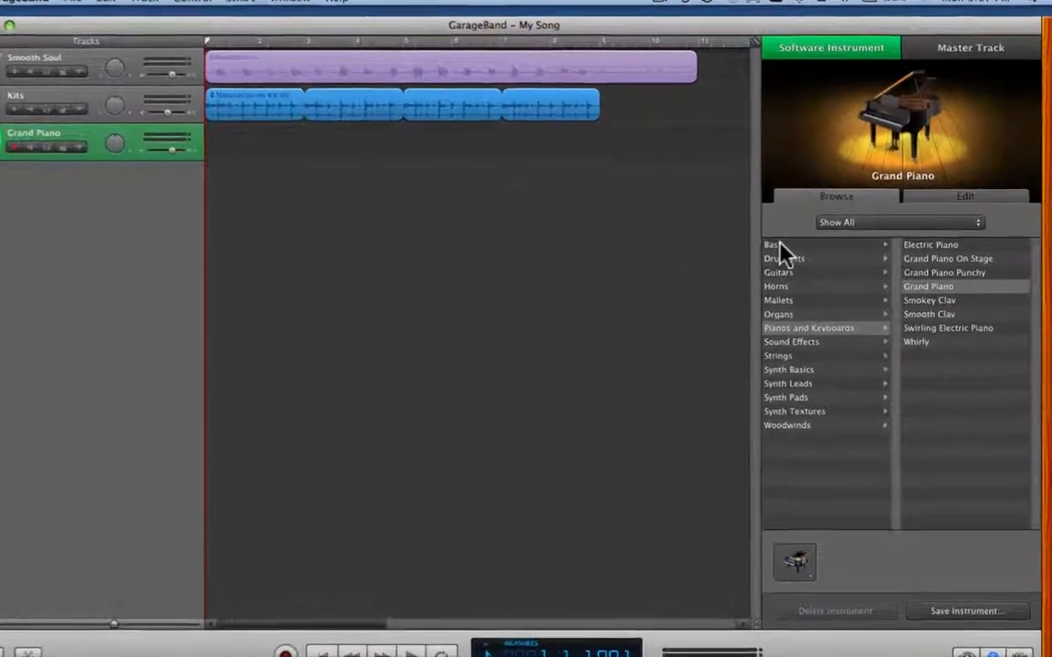
{"action": "left_click", "coordinate": [791, 252]}
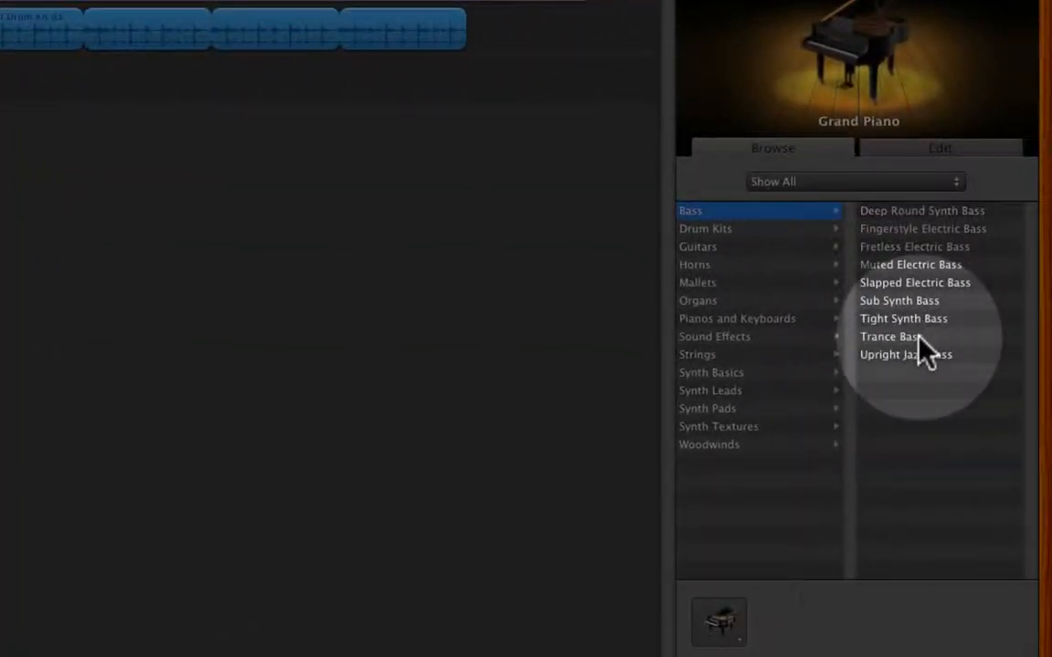
{"action": "left_click", "coordinate": [906, 240]}
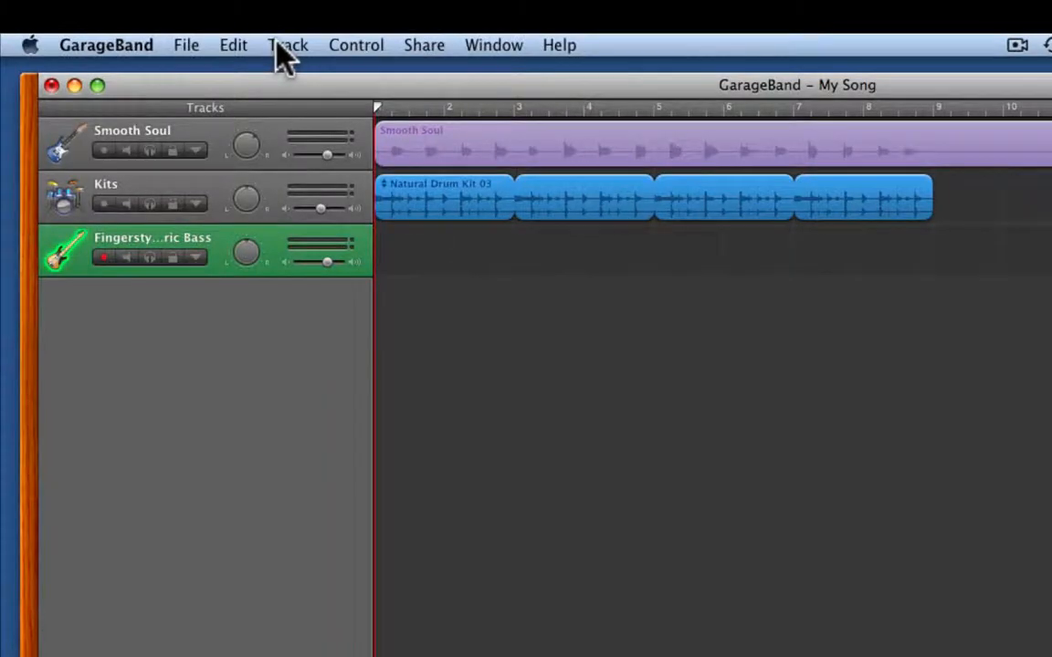
Step: Turn off the metronome while keeping Count In enabled
{"action": "left_click", "coordinate": [342, 42]}
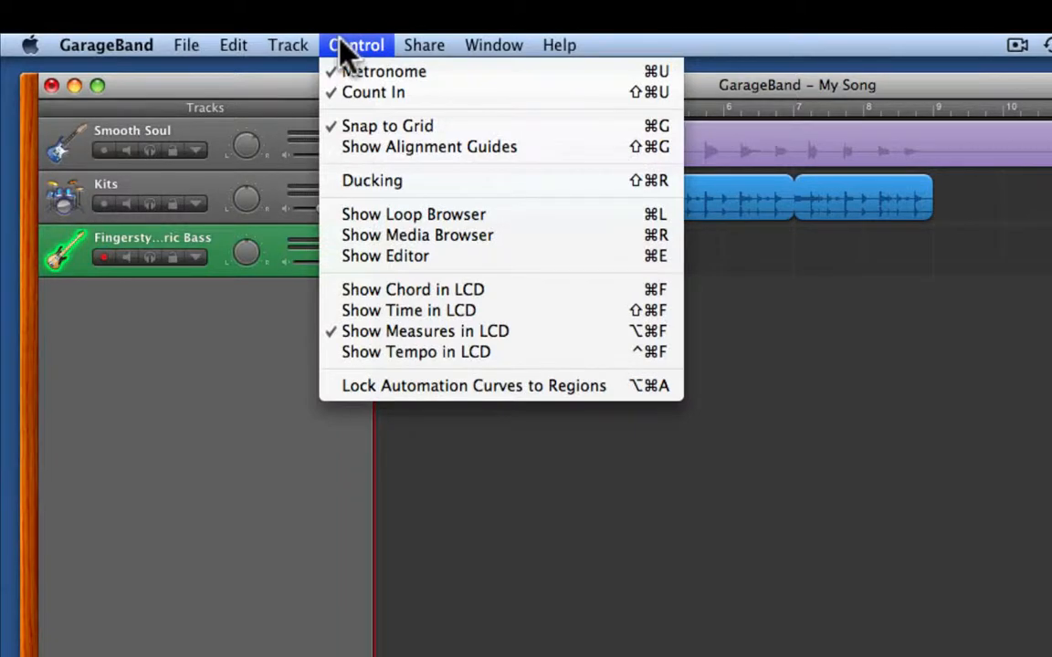
{"action": "left_click", "coordinate": [343, 46]}
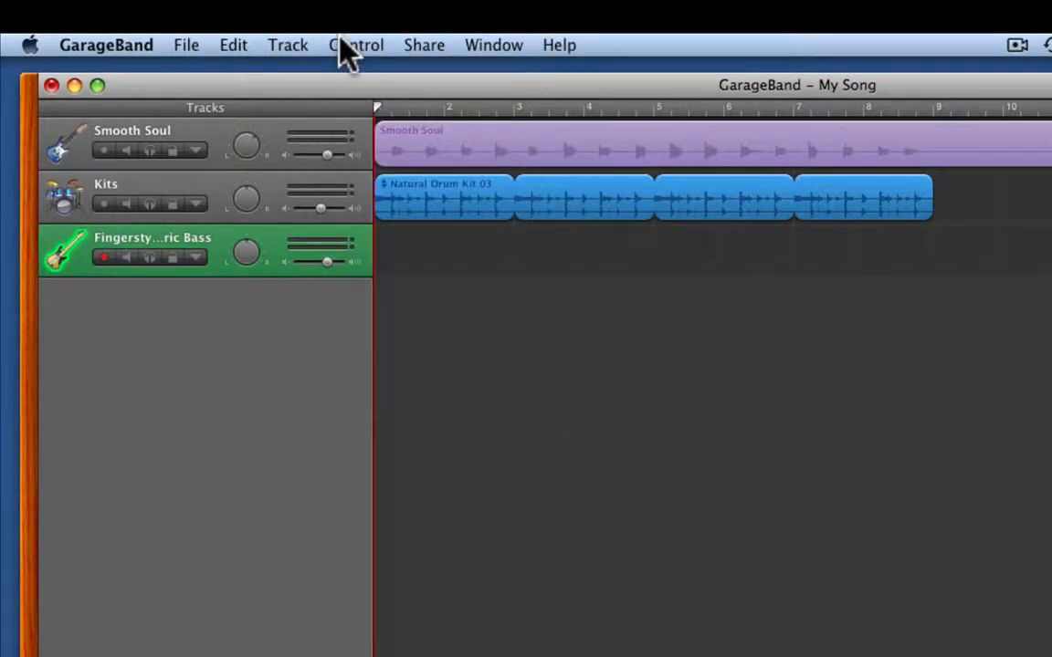
{"action": "left_click", "coordinate": [344, 47]}
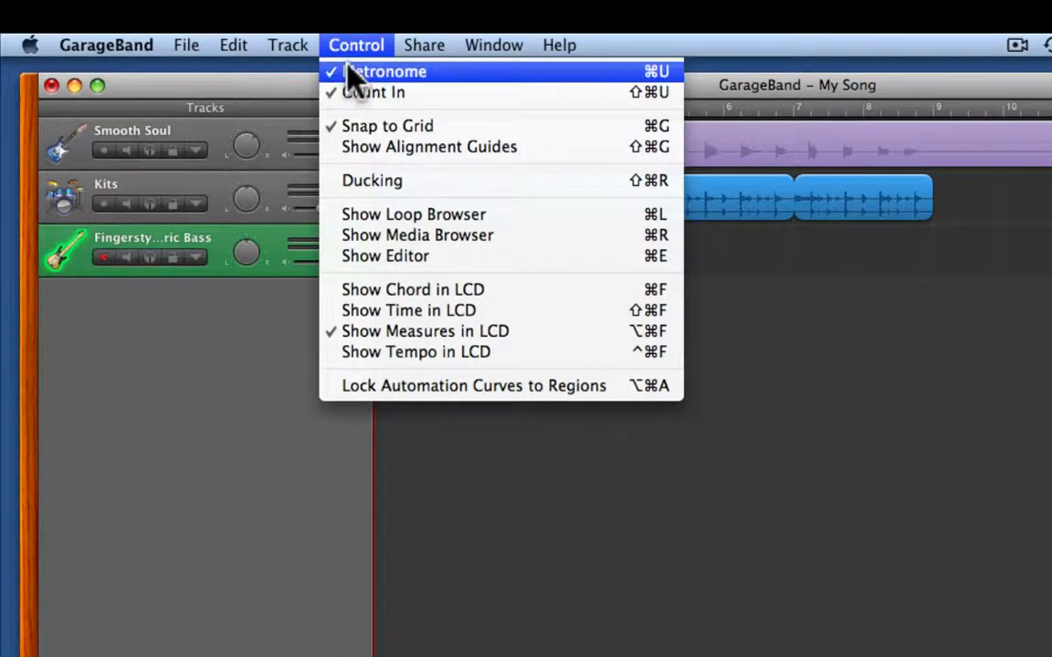
{"action": "left_click", "coordinate": [355, 73]}
{"action": "left_click", "coordinate": [352, 47]}
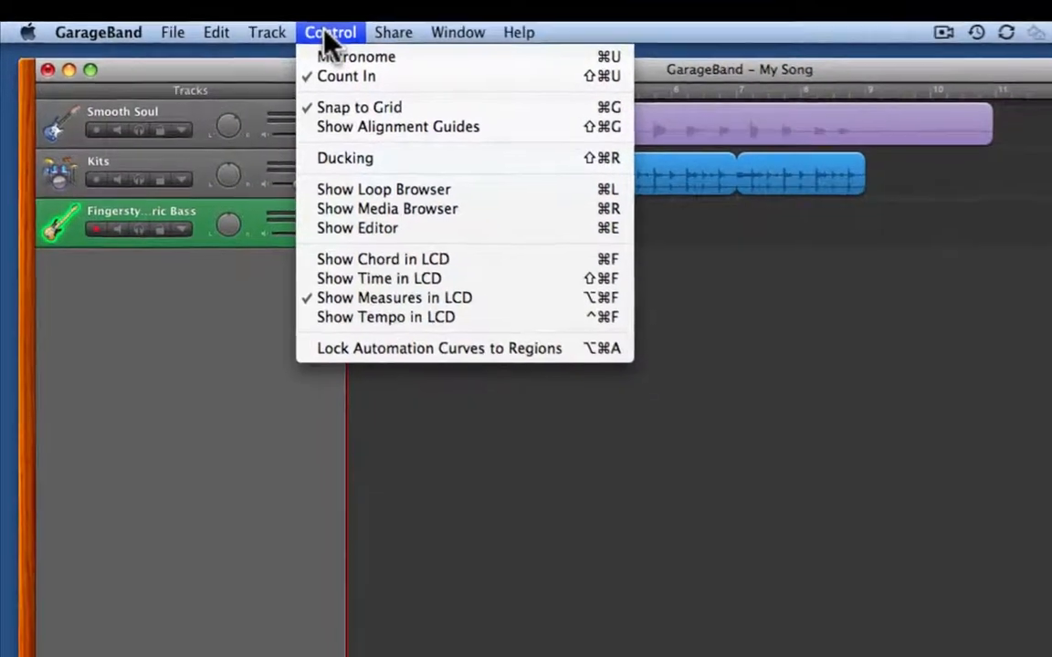
{"action": "left_click", "coordinate": [325, 32]}
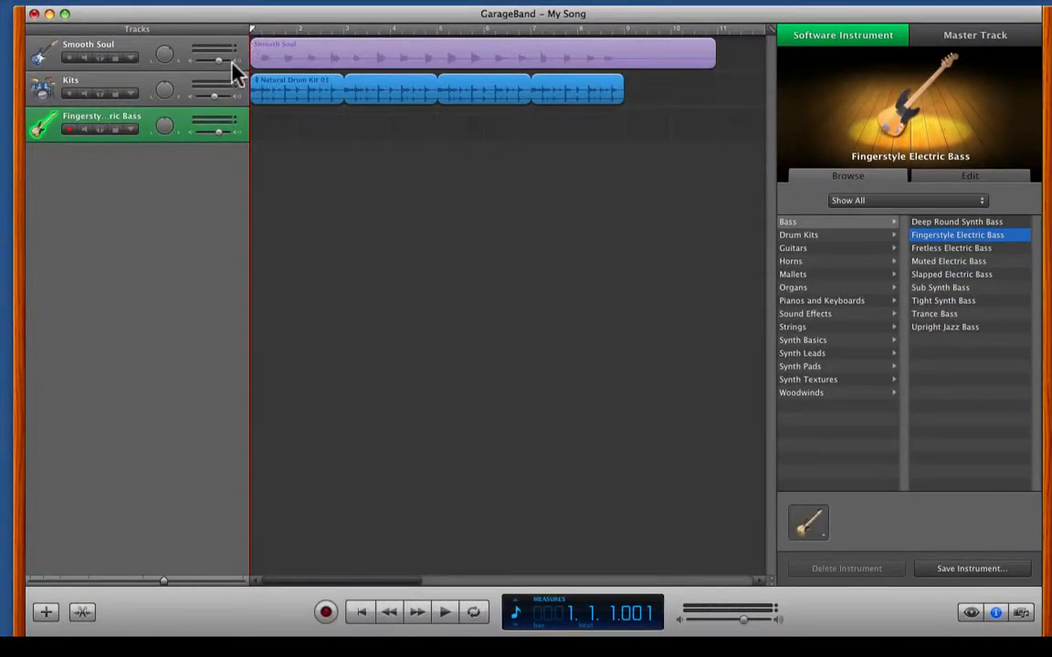
Step: Record a bass take of about ten measures on the Fingerstyle Electric Bass track and return the playhead to the start
{"action": "left_click", "coordinate": [327, 613]}
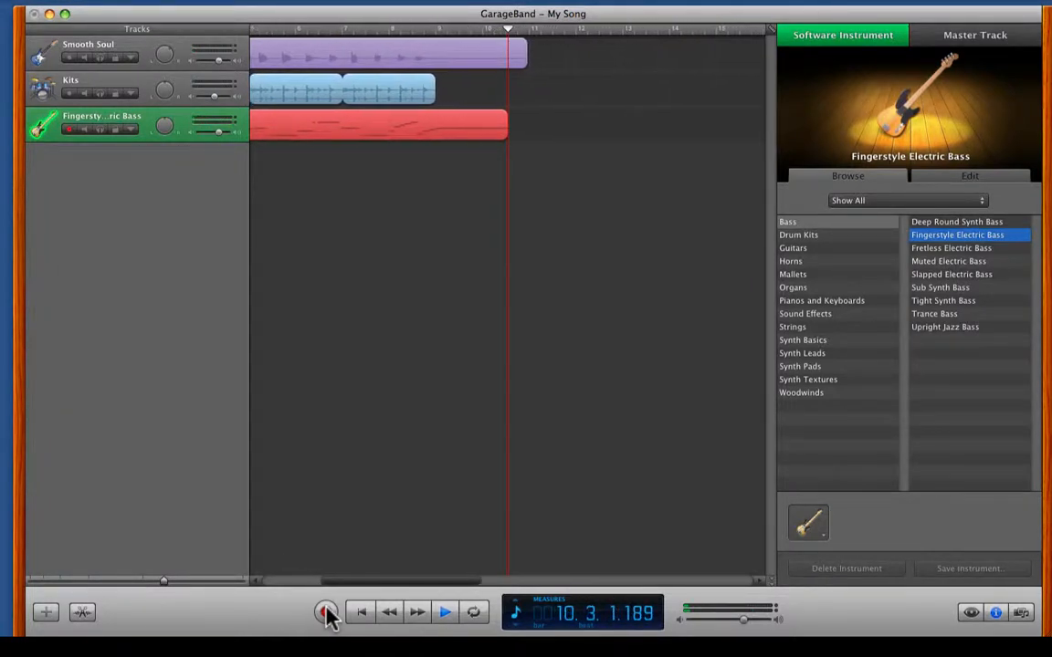
{"action": "left_click", "coordinate": [327, 613]}
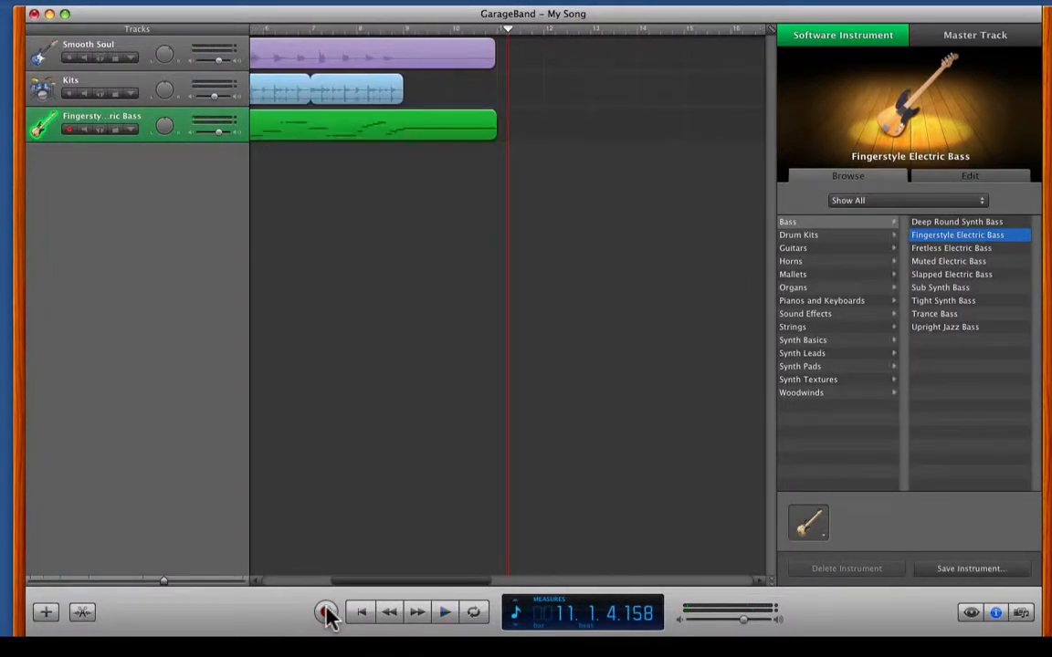
{"action": "key", "text": "Return"}
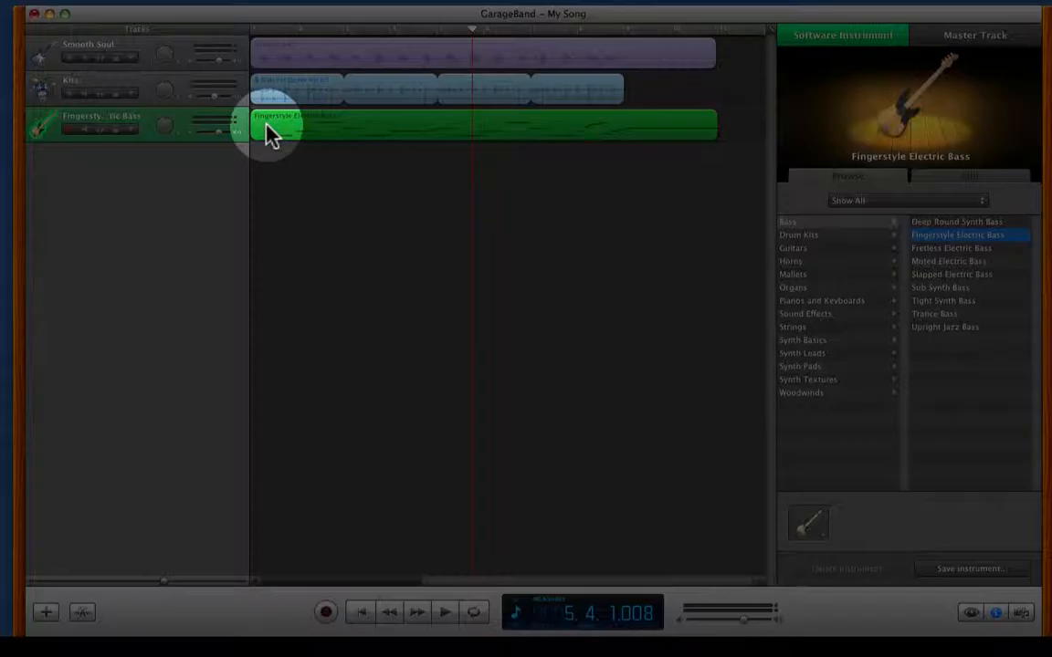
Step: Open the bass region in the piano roll and add a one-beat note at measure 1, matching the pitch of the note at measure 3
{"action": "double_click", "coordinate": [271, 133]}
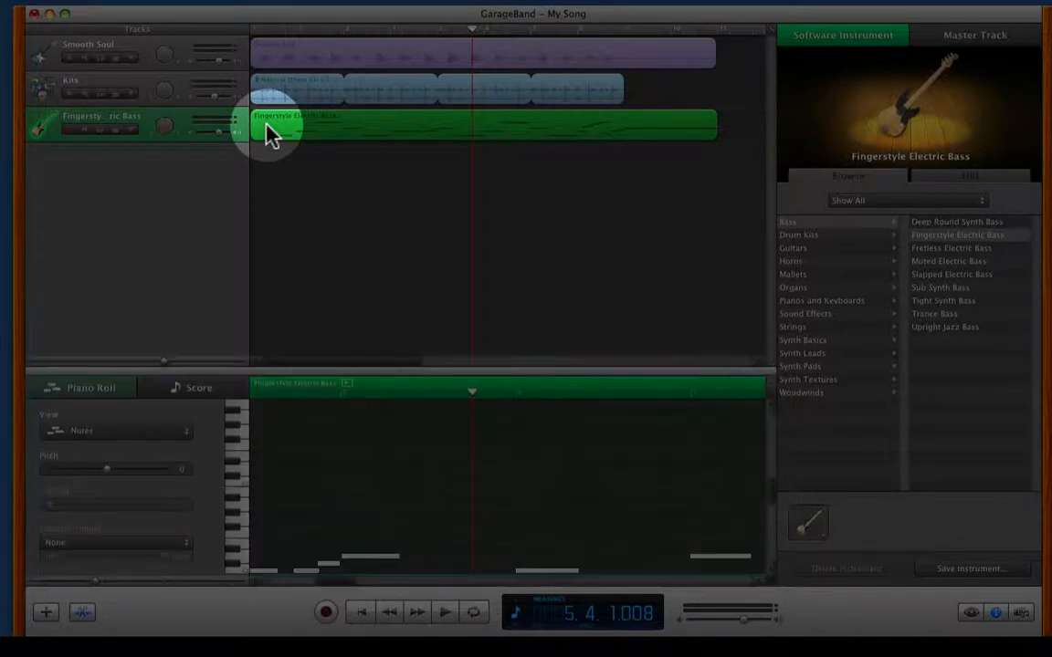
{"action": "key", "text": "Return"}
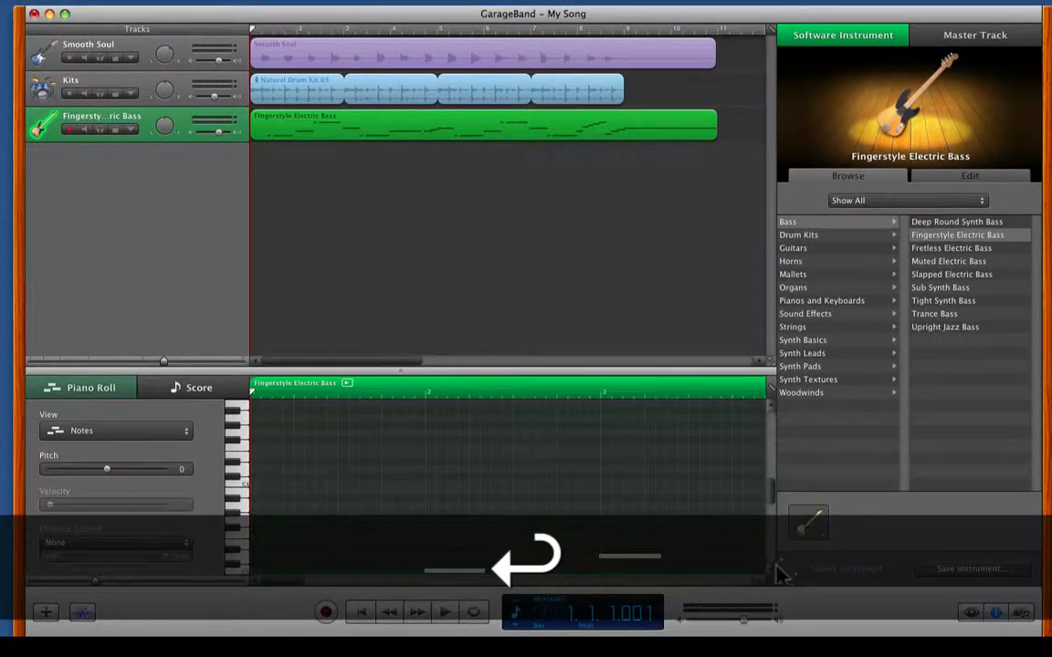
{"action": "scroll", "coordinate": [774, 575], "scroll_direction": "down", "scroll_amount": 5}
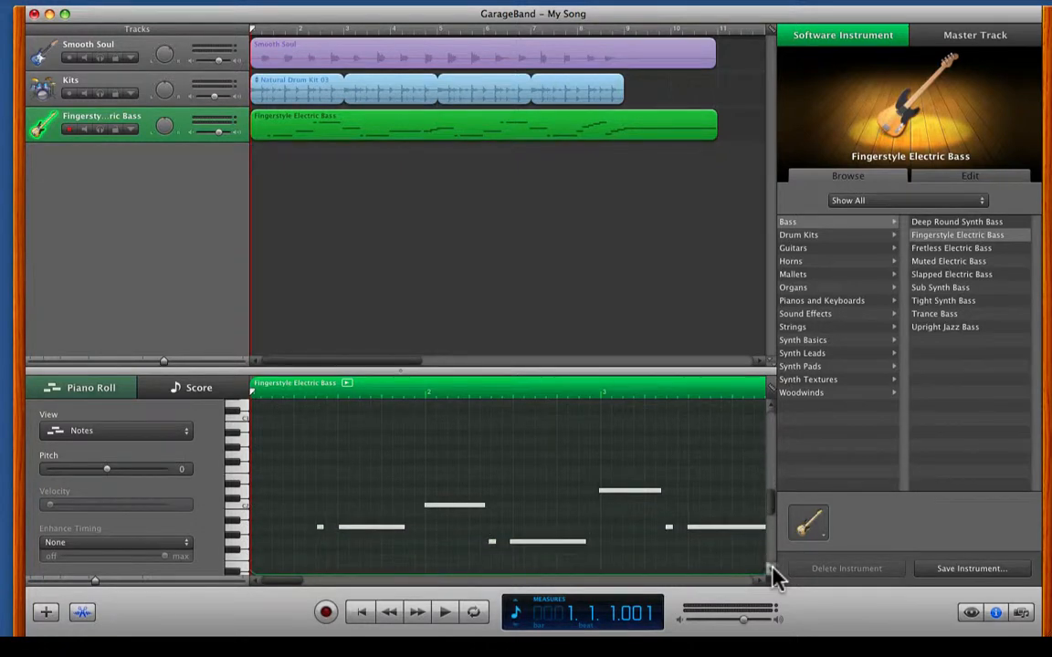
{"action": "scroll", "coordinate": [774, 575], "scroll_direction": "down", "scroll_amount": 2}
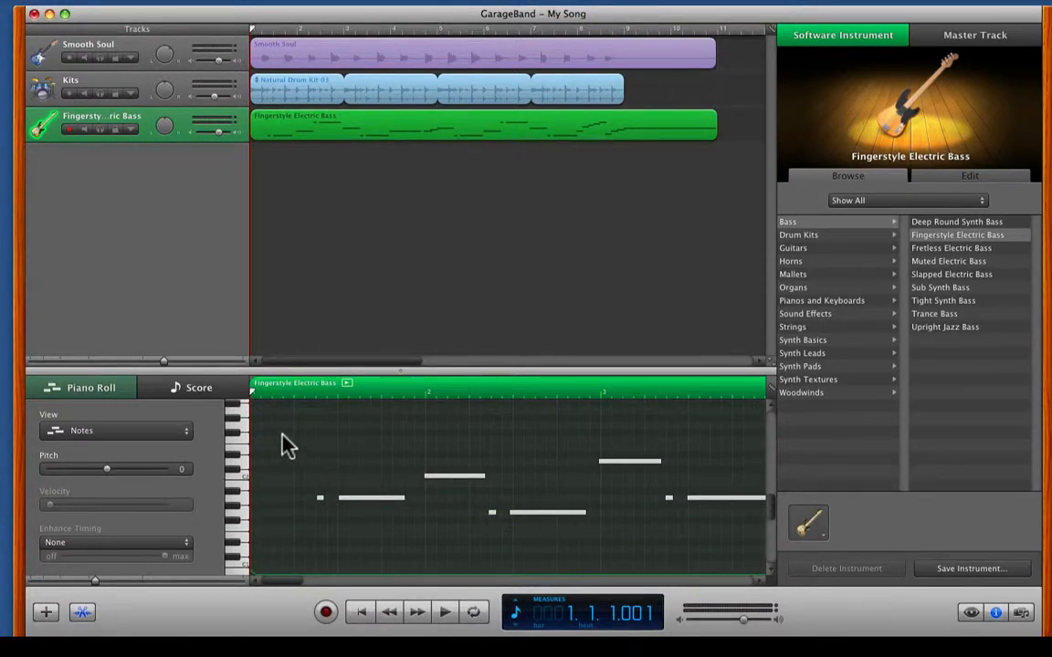
{"action": "key", "text": "super"}
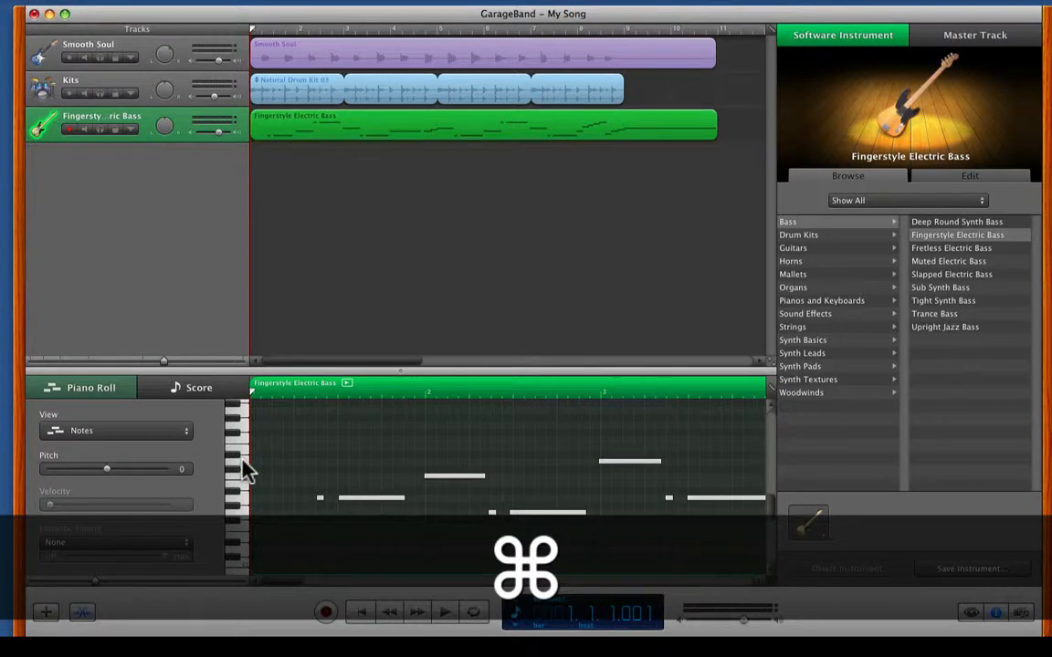
{"action": "left_click", "coordinate": [243, 462]}
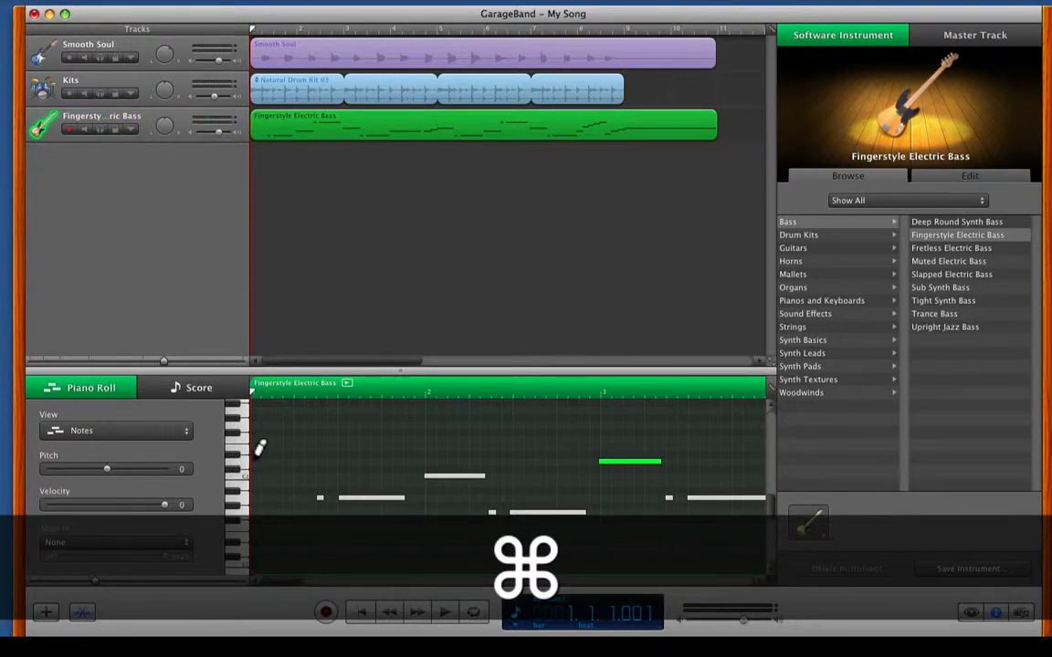
{"action": "left_click", "coordinate": [258, 456], "text": "super"}
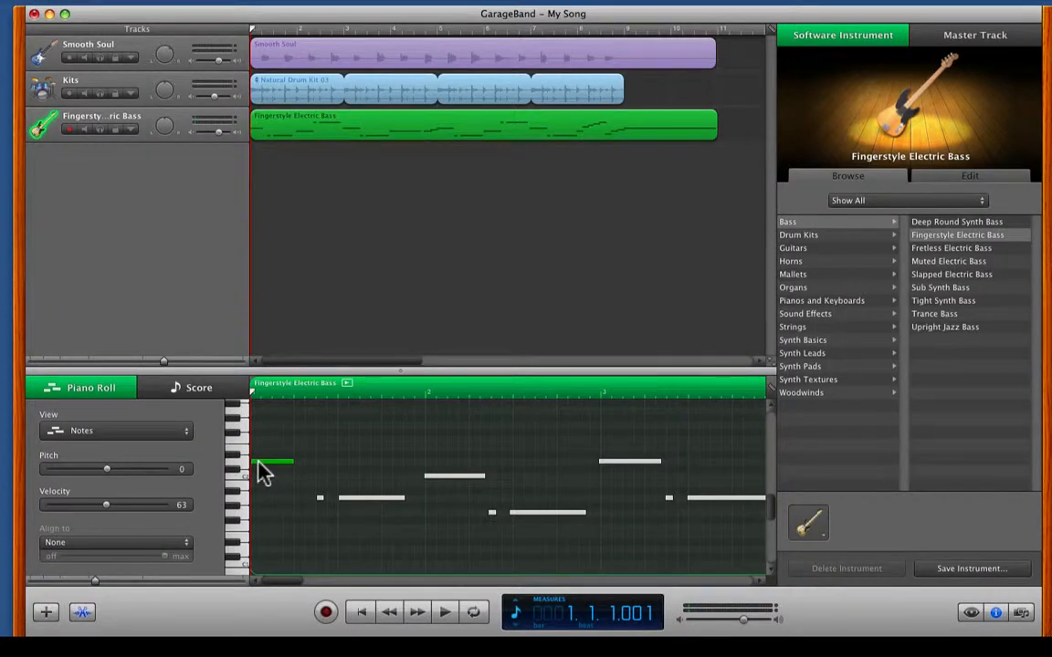
Step: Set the velocity of the new bass note at measure 1 to 94 and play the song from the start
{"action": "left_click_drag", "start_coordinate": [107, 508], "coordinate": [135, 509]}
{"action": "key", "text": "Return"}
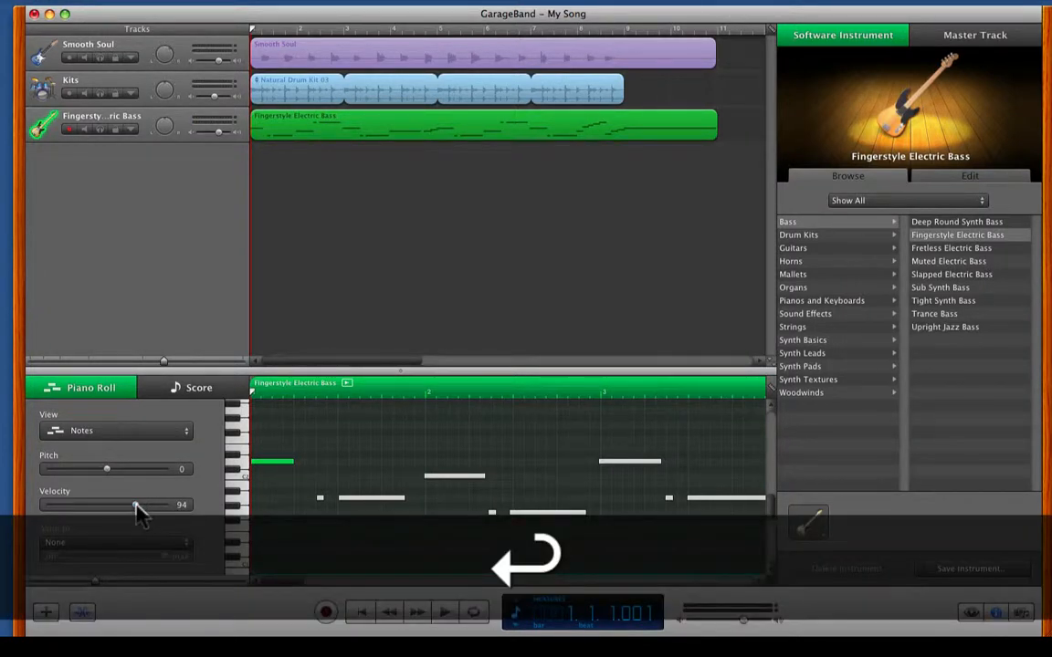
{"action": "key", "text": "space"}
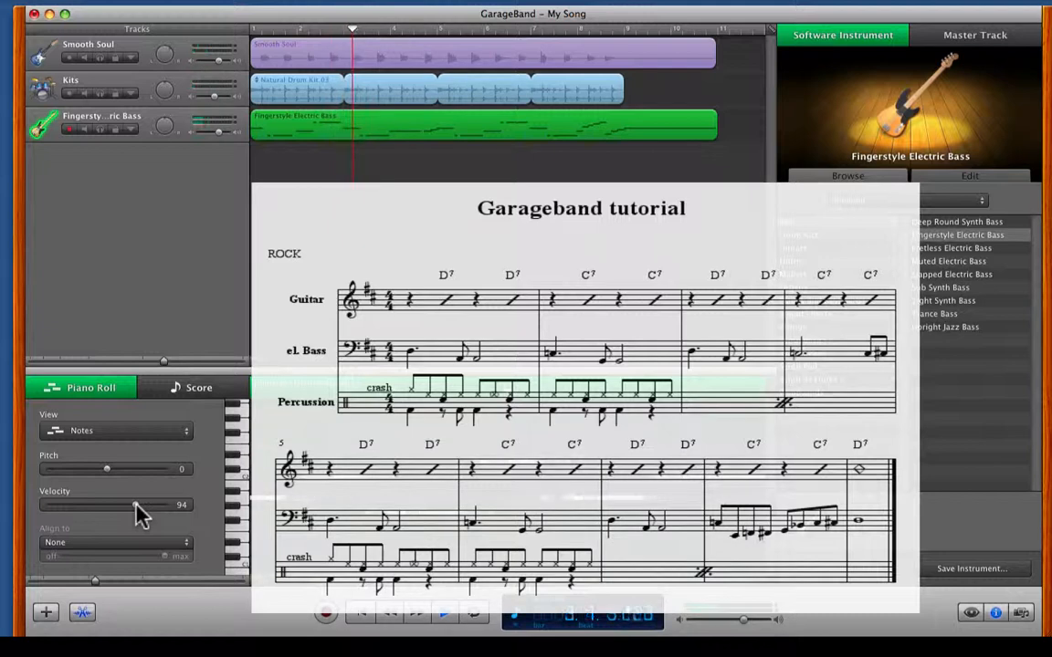
Step: View the bass region in score notation and return to the piano roll
{"action": "left_click", "coordinate": [199, 389]}
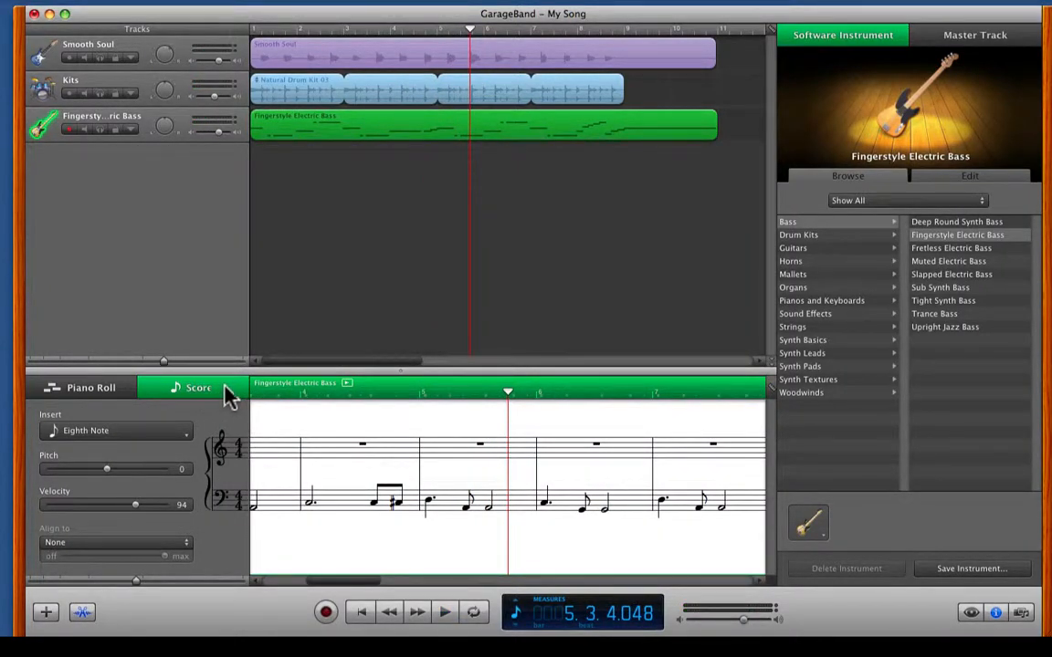
{"action": "left_click", "coordinate": [114, 391]}
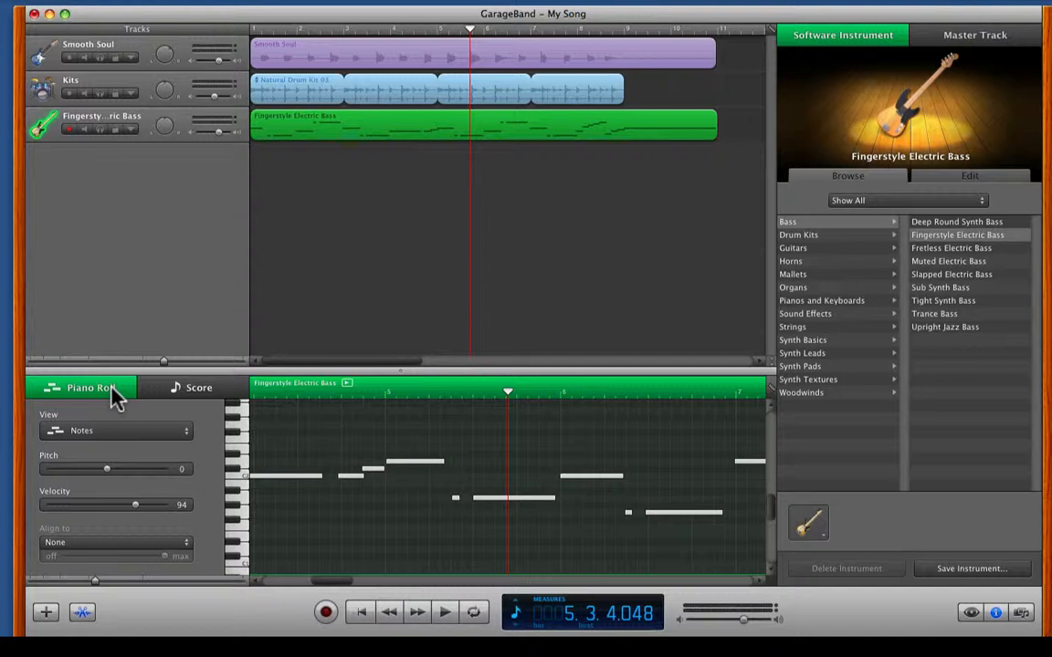
Step: Try the Surf preset on the guitar track, playing the song from the start while lowering the track's volume slightly
{"action": "left_click", "coordinate": [46, 62]}
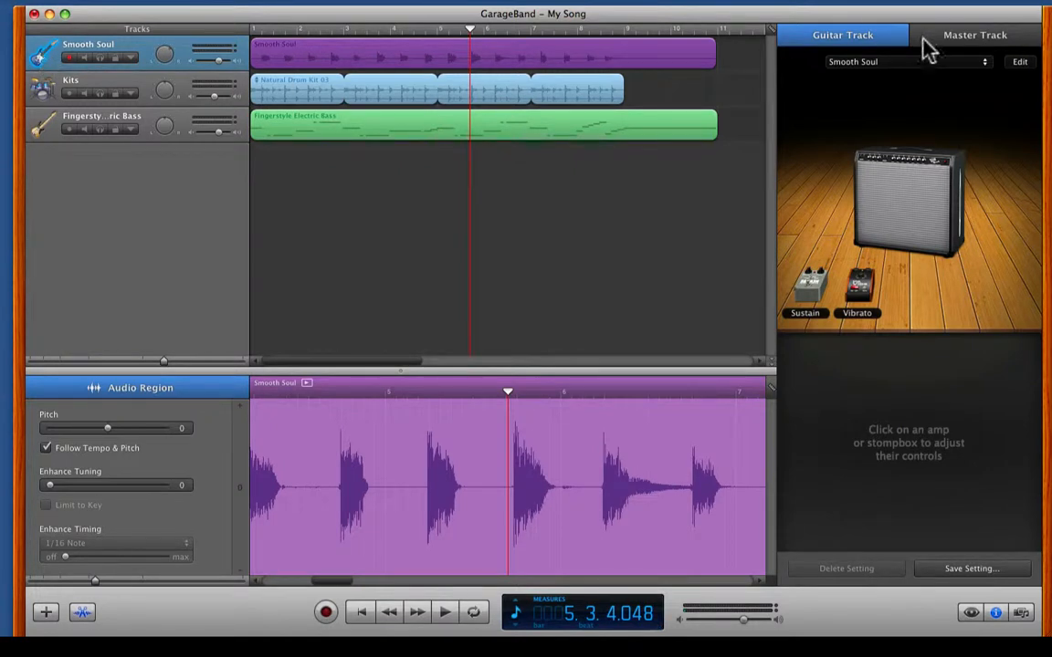
{"action": "key", "text": "Return"}
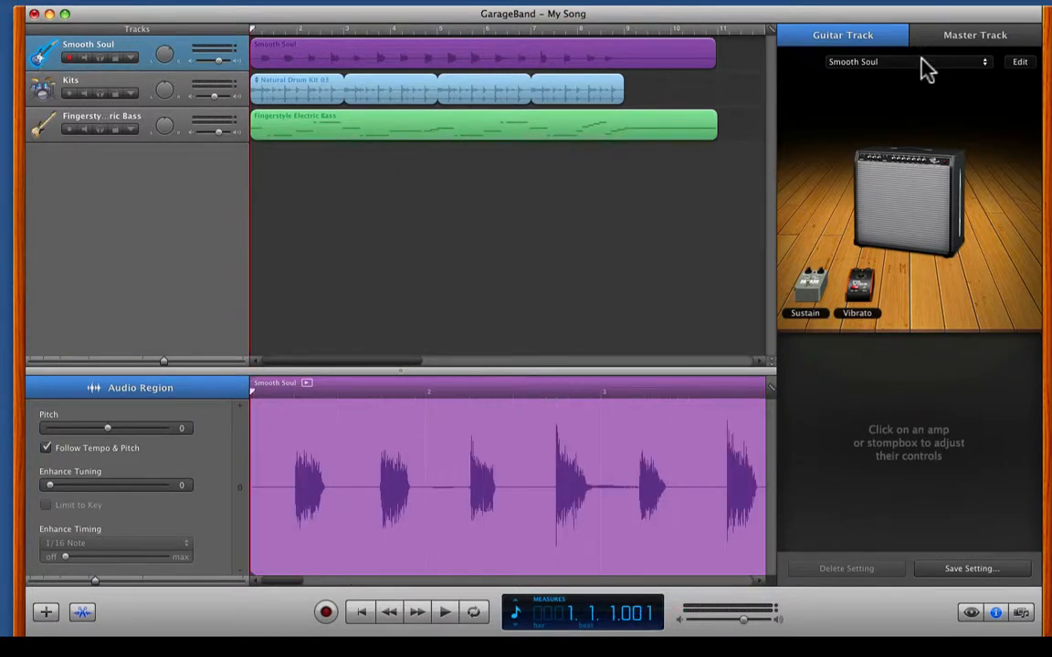
{"action": "left_click", "coordinate": [922, 63]}
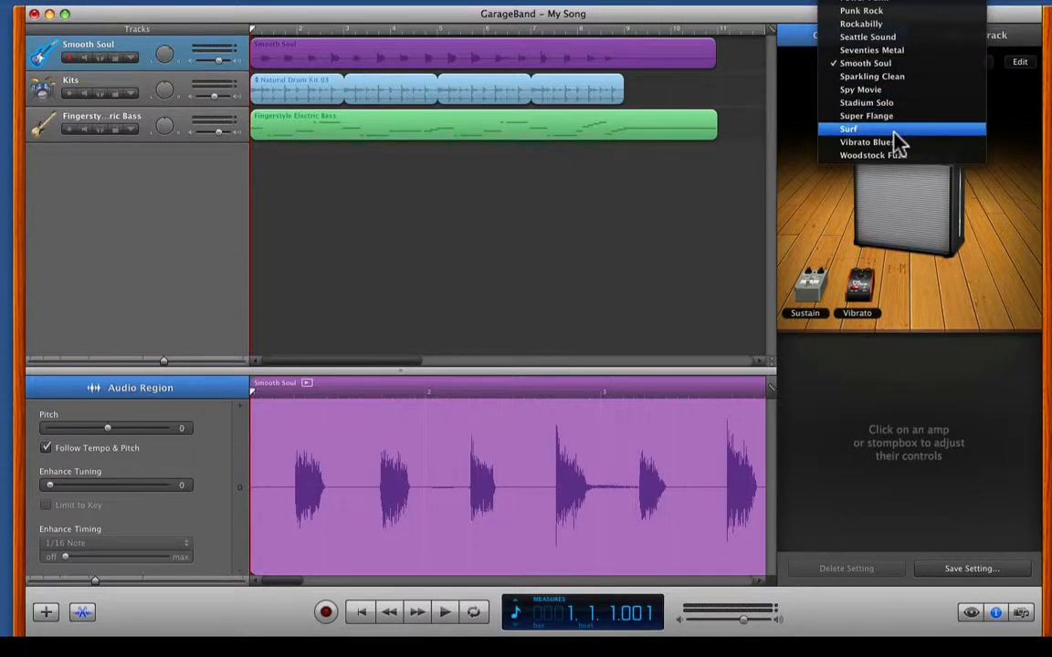
{"action": "left_click", "coordinate": [895, 130]}
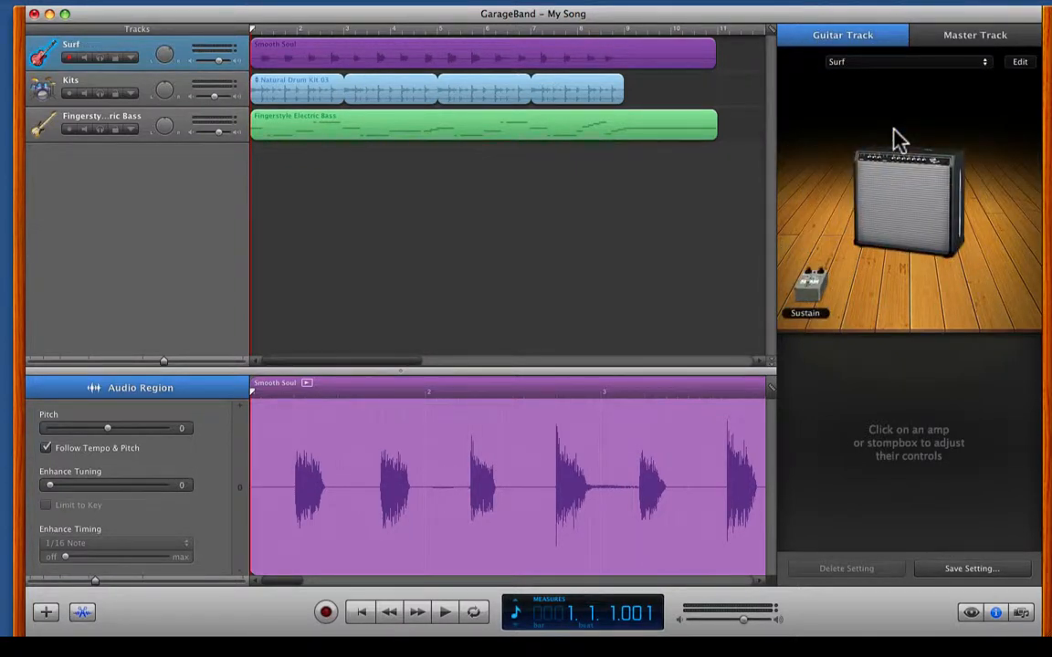
{"action": "key", "text": "space"}
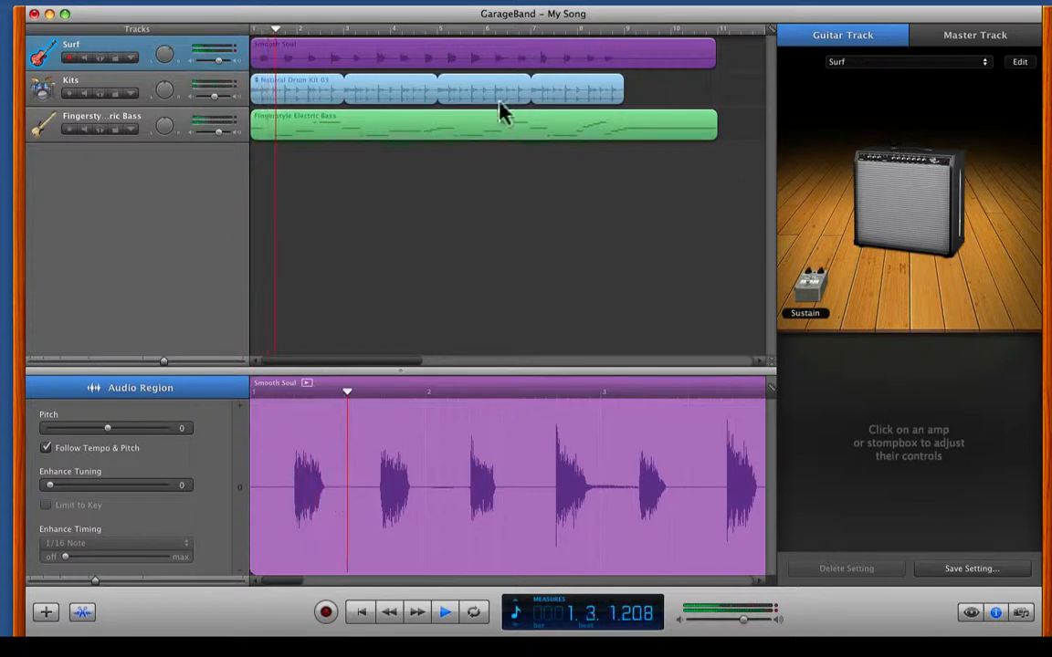
{"action": "mouse_move", "coordinate": [215, 61]}
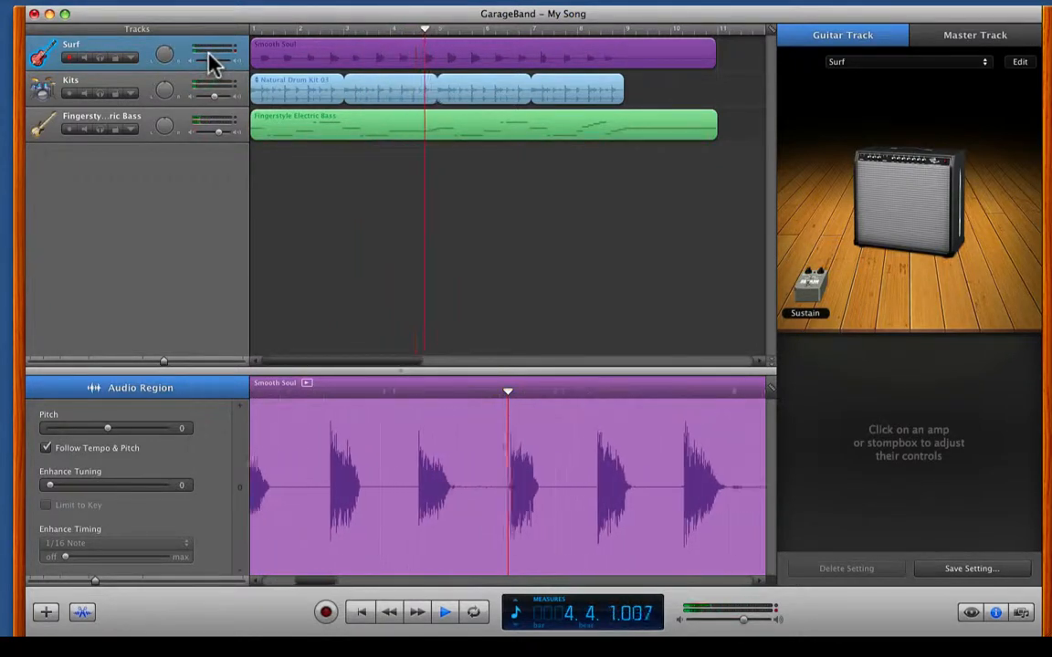
{"action": "key", "text": "space"}
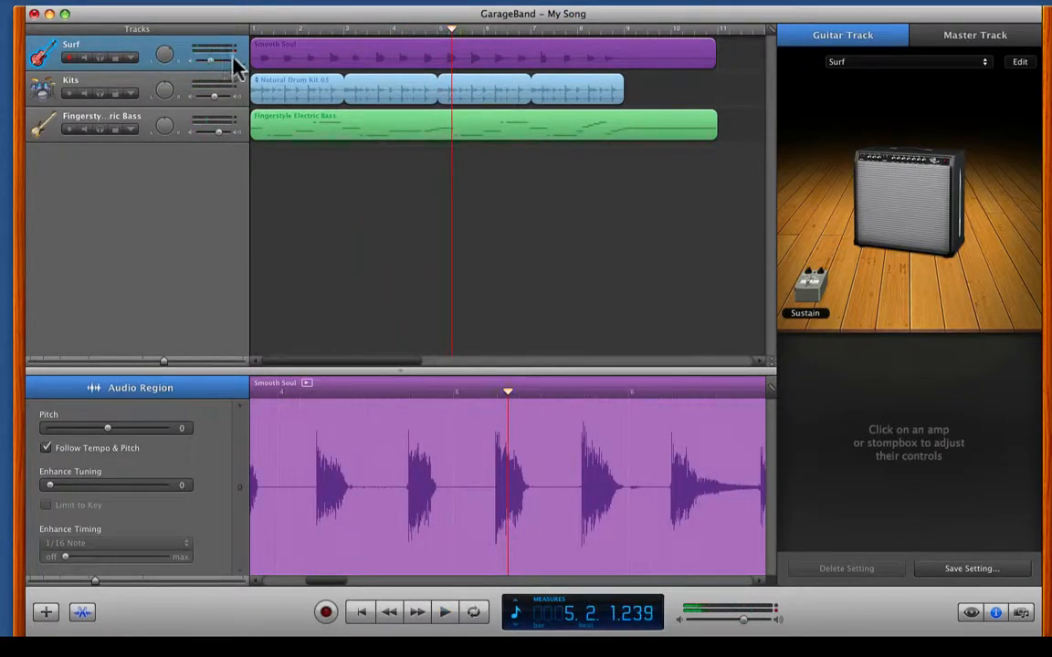
Step: Show the guitar amp's controls and set the track's preset back to Smooth Soul
{"action": "left_click", "coordinate": [922, 185]}
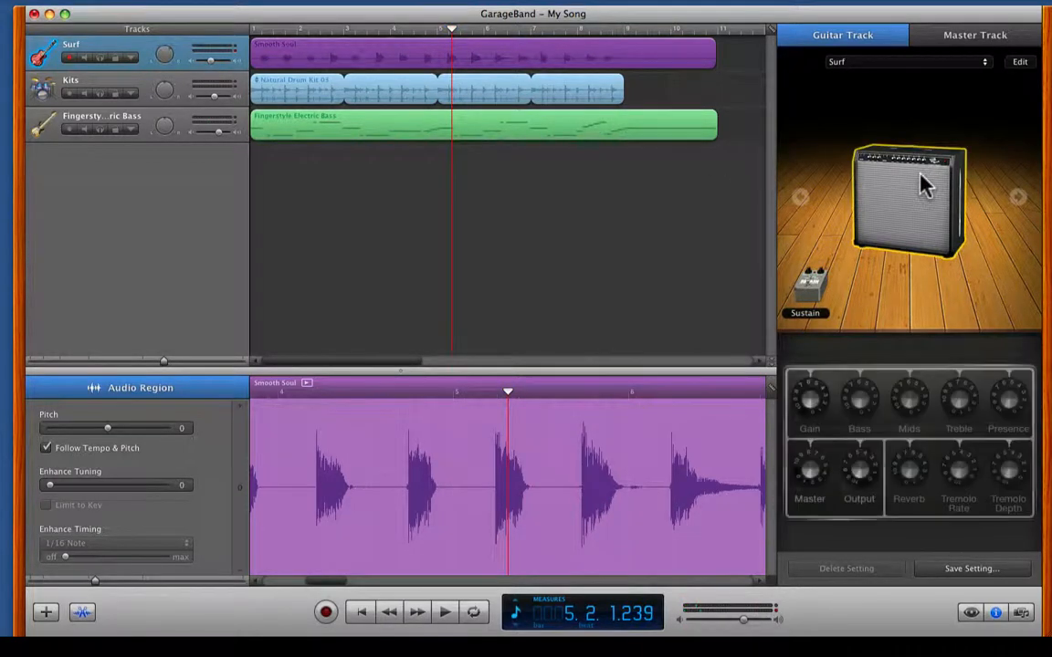
{"action": "left_click", "coordinate": [903, 62]}
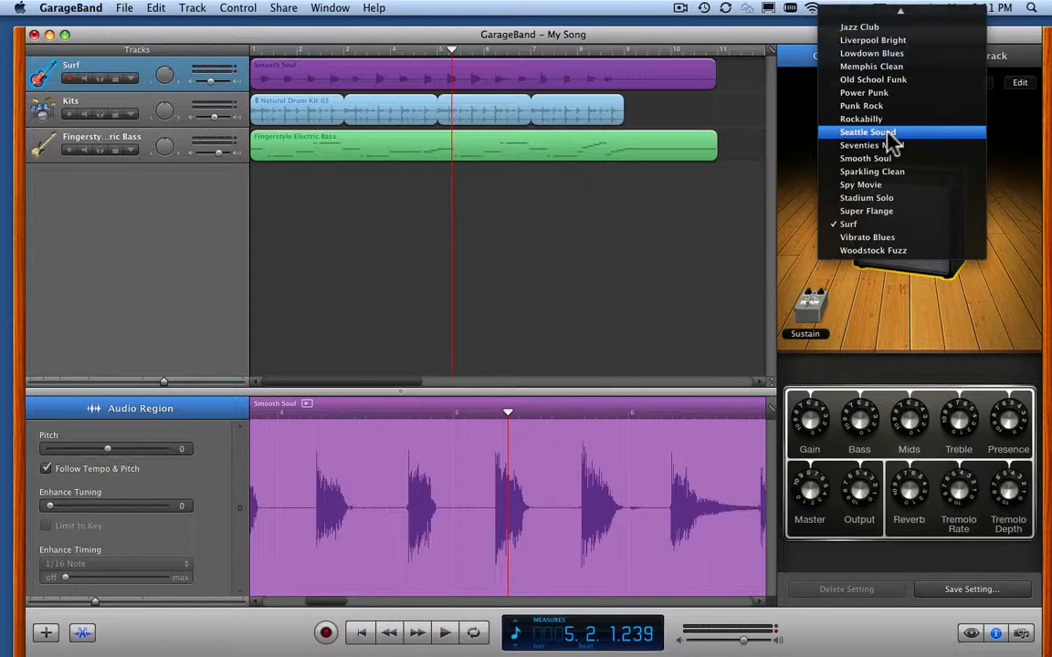
{"action": "left_click", "coordinate": [886, 159]}
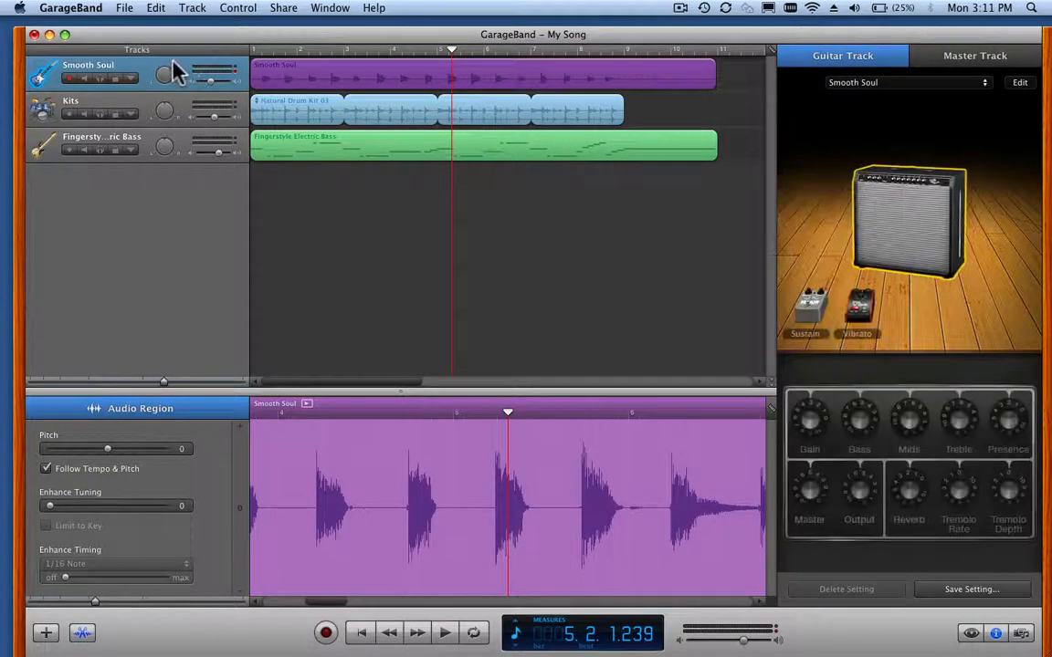
Step: Raise the guitar track's volume slightly and check the balance by playing the song from the start
{"action": "key", "text": "Return"}
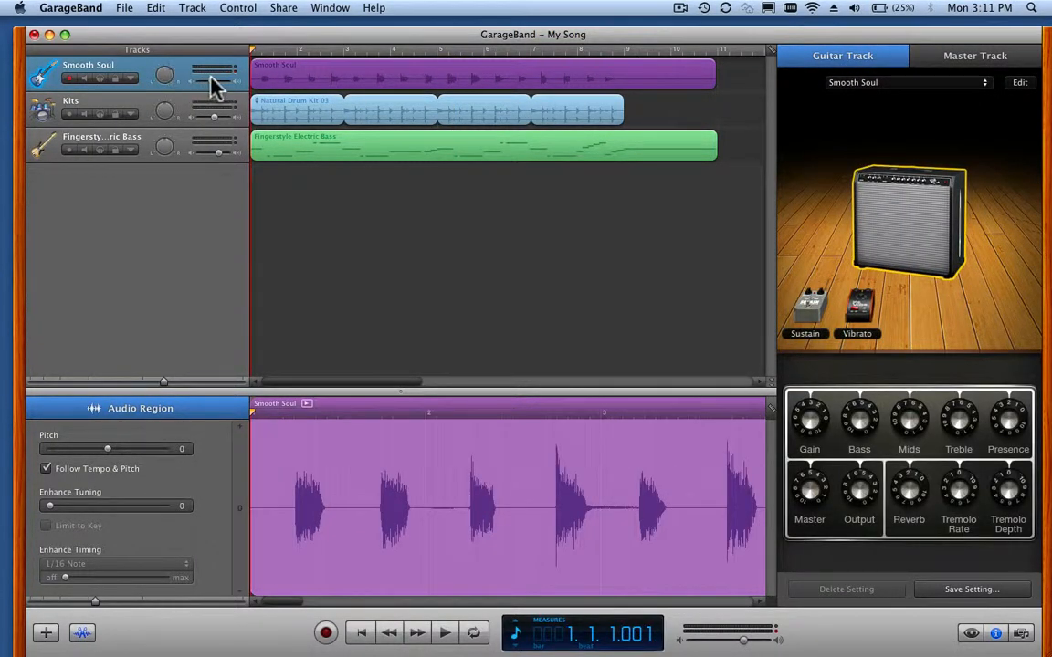
{"action": "left_click_drag", "start_coordinate": [210, 79], "coordinate": [216, 80]}
{"action": "key", "text": "space"}
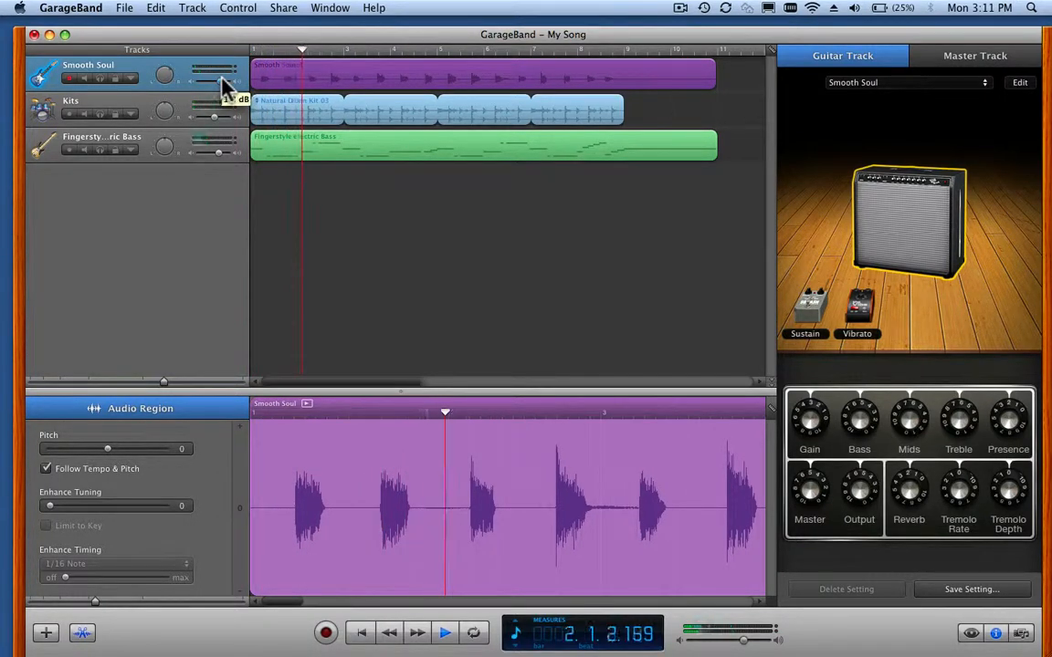
{"action": "key", "text": "space"}
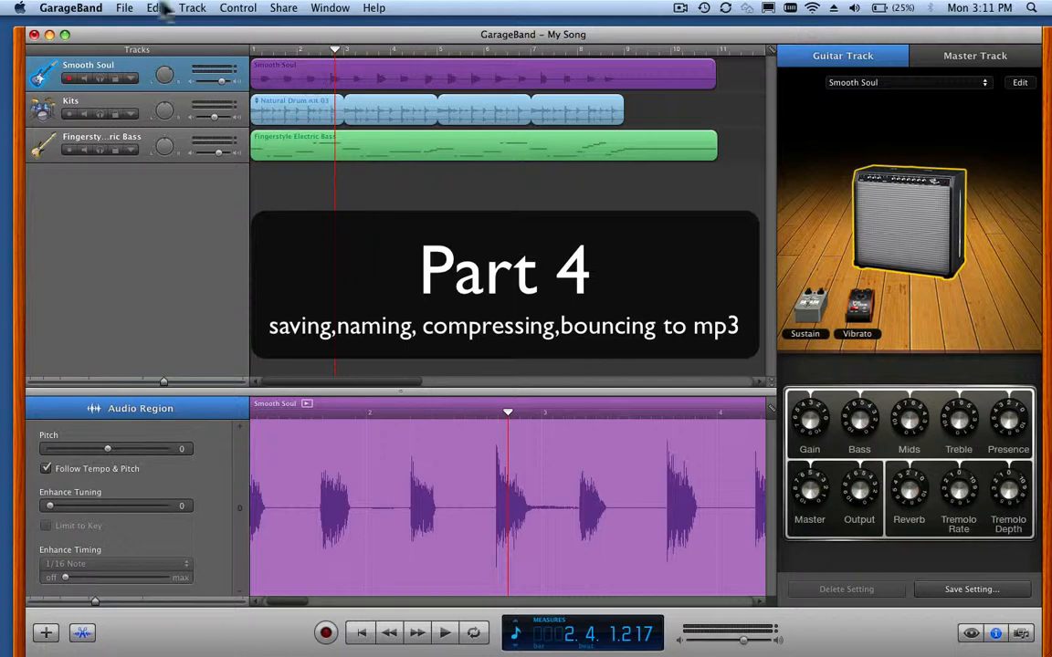
Step: Save the song under the new name "Project 1- my name" on the Desktop and move the window down to uncover the desktop
{"action": "left_click", "coordinate": [125, 7]}
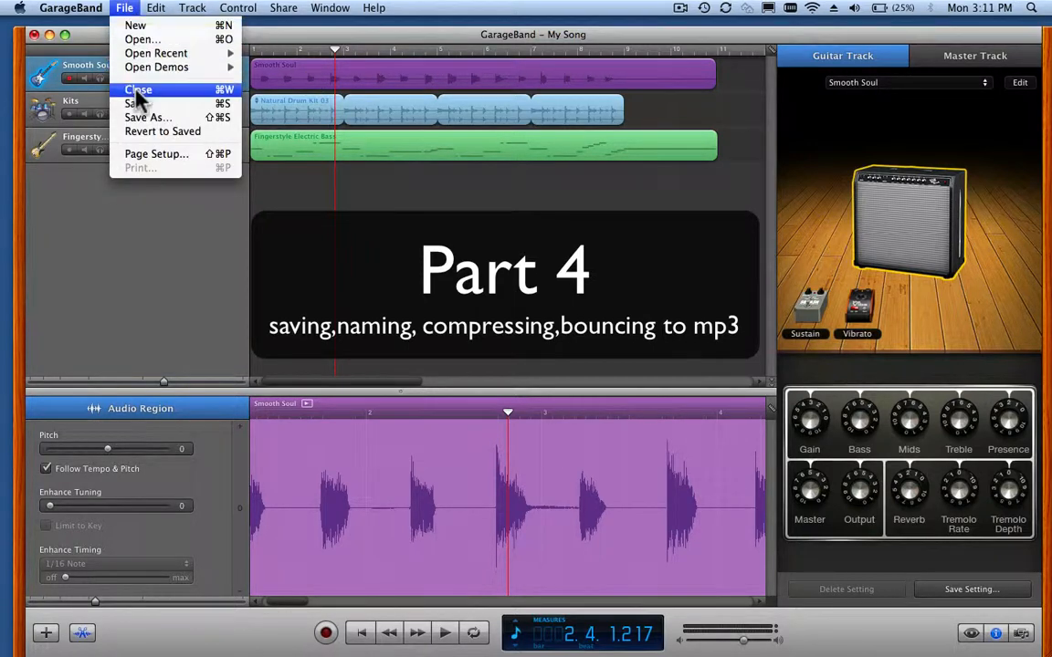
{"action": "left_click", "coordinate": [139, 119]}
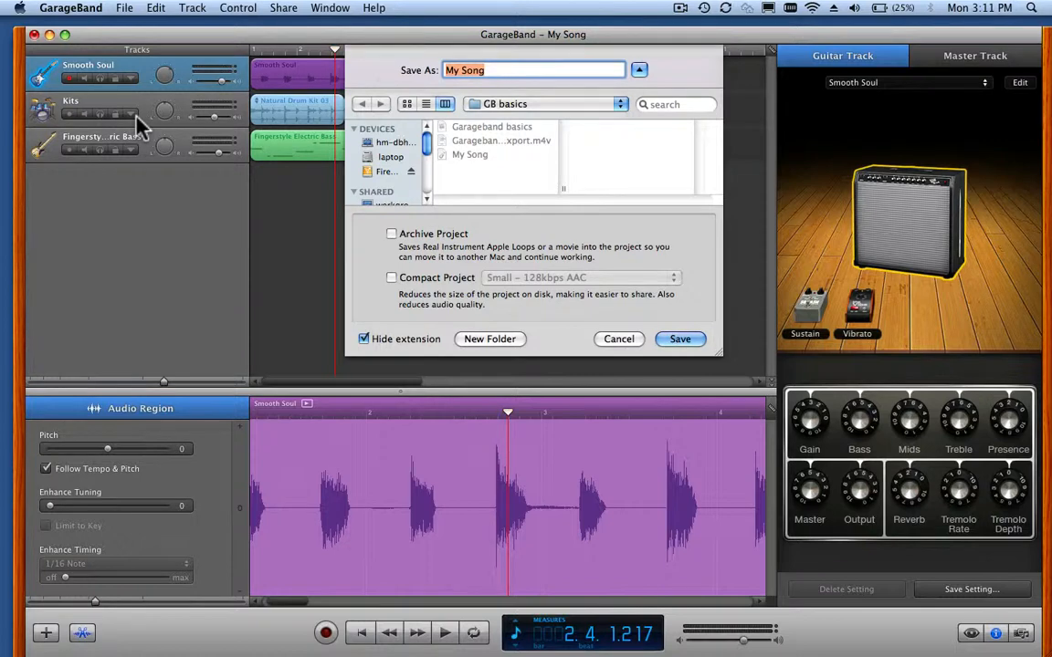
{"action": "key", "text": "super+d"}
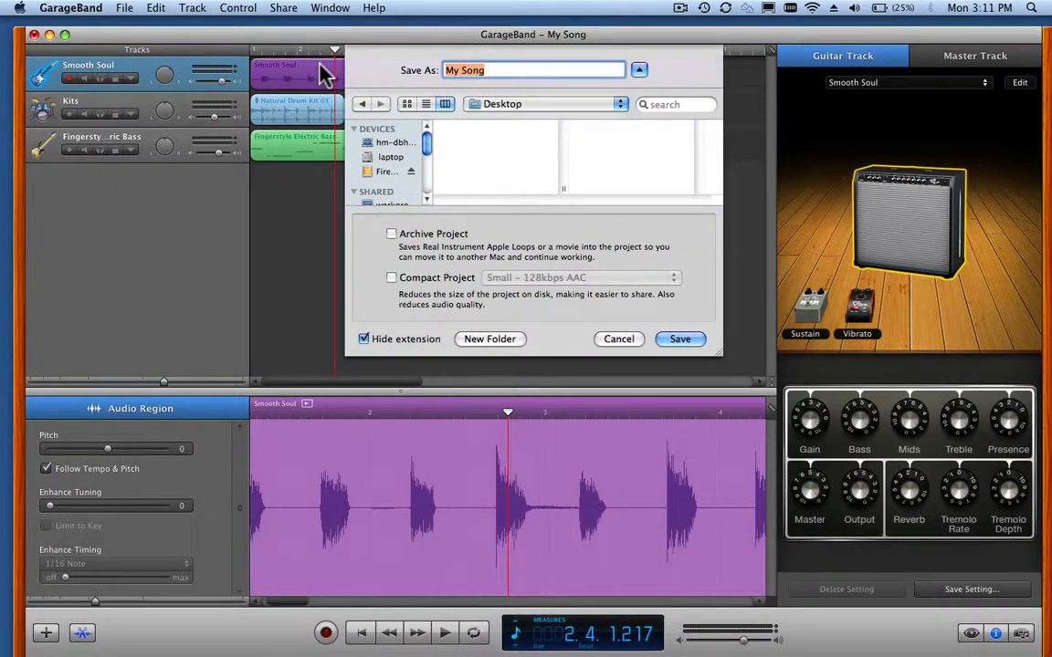
{"action": "type", "text": "PROject 1-"}
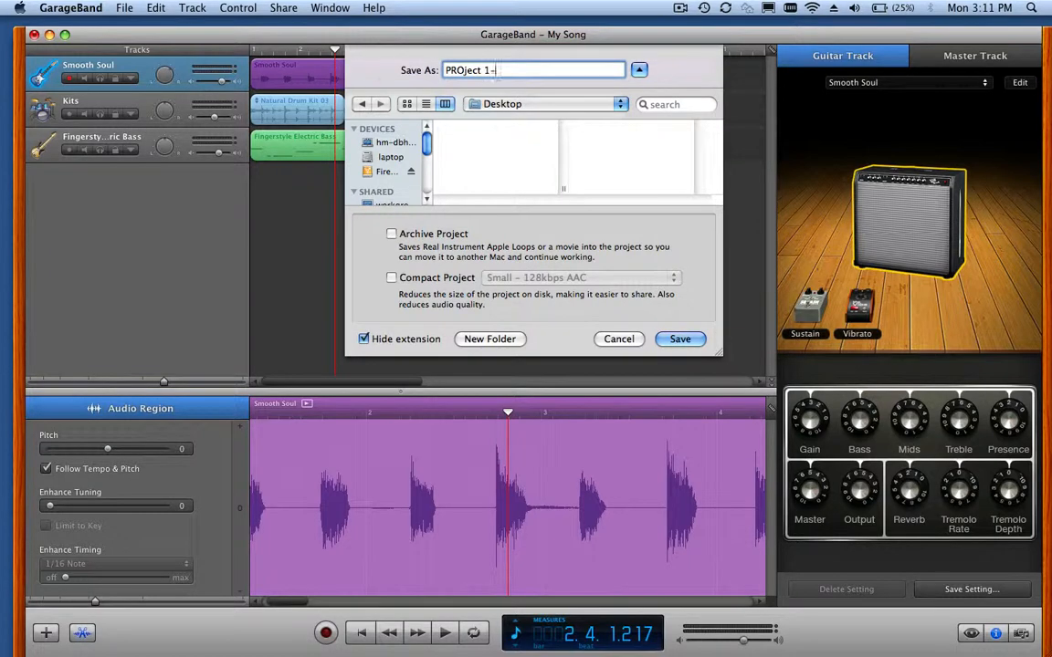
{"action": "type", "text": " my name"}
{"action": "left_click_drag", "start_coordinate": [446, 70], "coordinate": [465, 70]}
{"action": "type", "text": "Proj"}
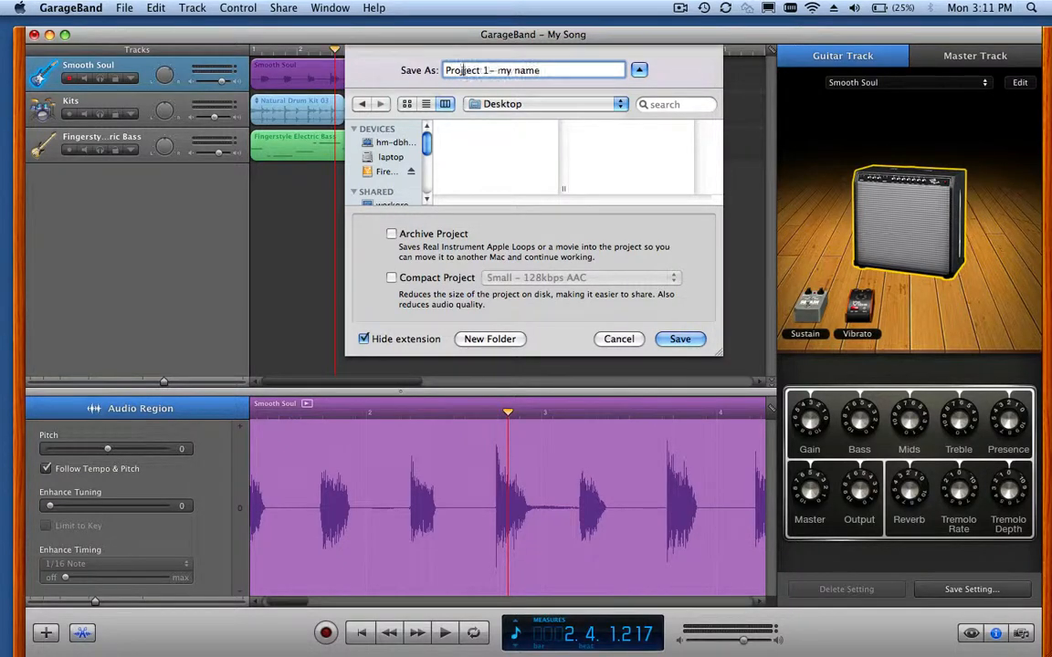
{"action": "key", "text": "BackSpace"}
{"action": "left_click", "coordinate": [681, 340]}
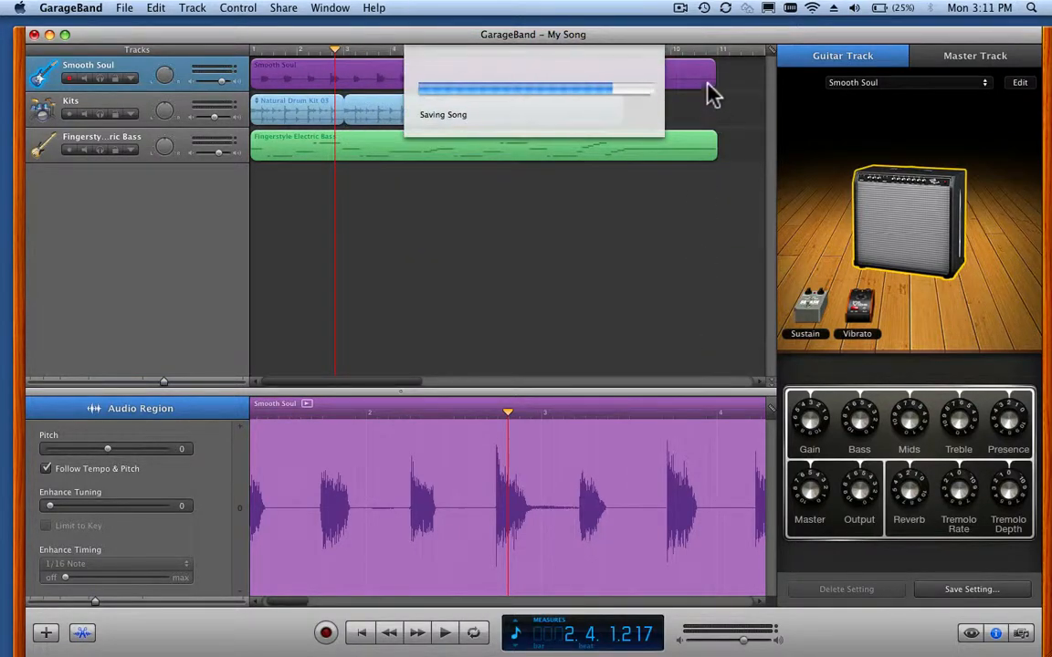
{"action": "mouse_move", "coordinate": [730, 35]}
{"action": "left_mouse_down"}
{"action": "mouse_move", "coordinate": [718, 297]}
{"action": "mouse_move", "coordinate": [715, 36]}
{"action": "left_mouse_up"}
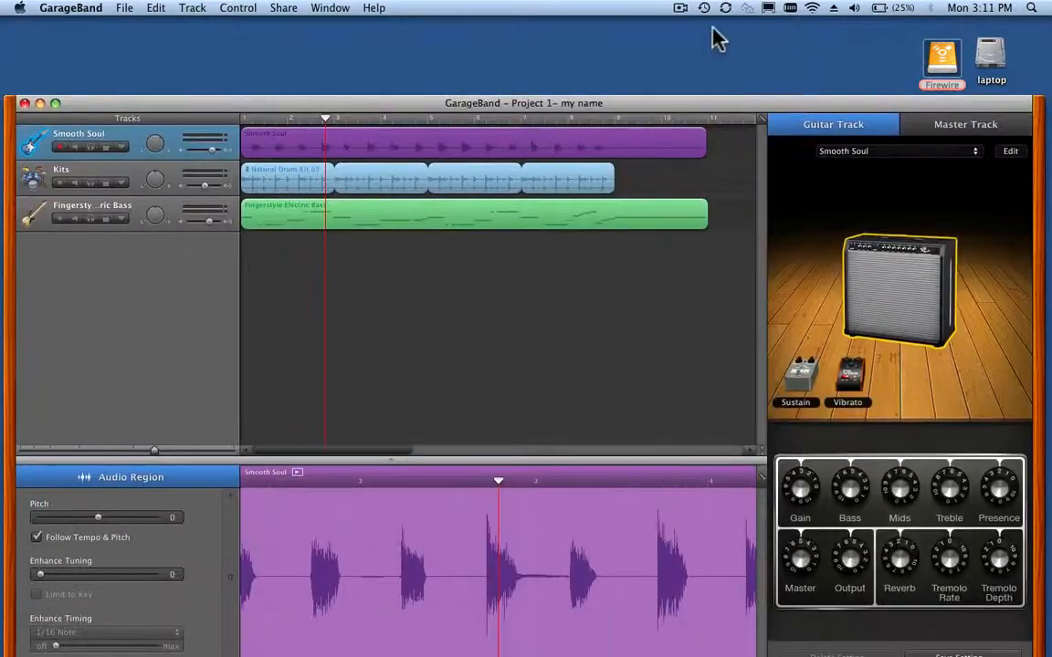
Step: Move the end-of-song marker back to measure 11, just past the end of the recorded regions
{"action": "left_click_drag", "start_coordinate": [371, 373], "coordinate": [740, 395]}
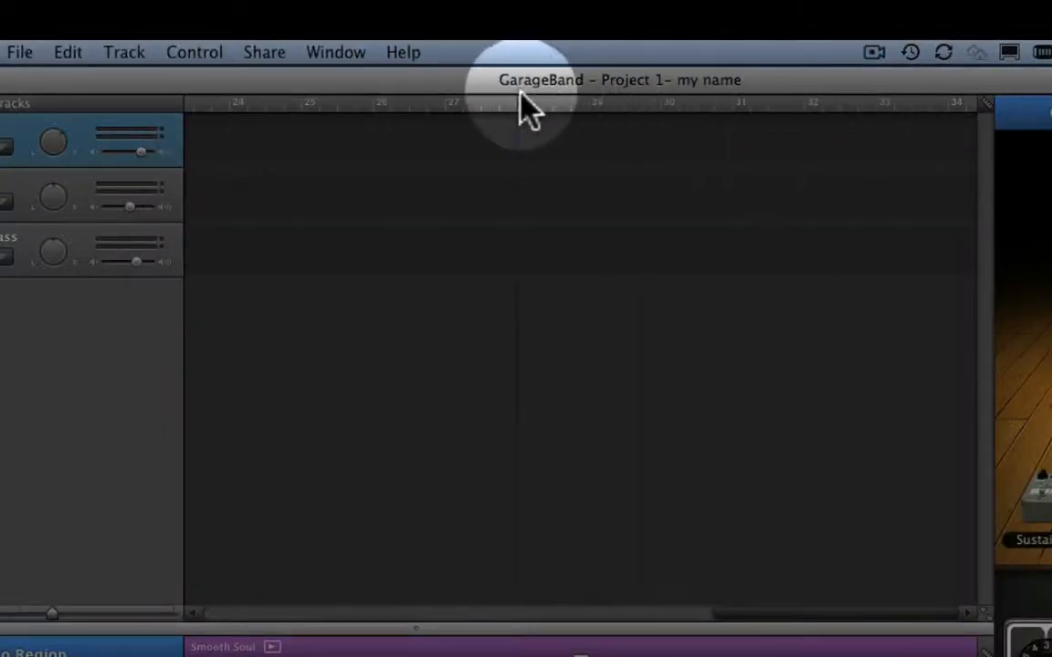
{"action": "scroll", "coordinate": [144, 165], "scroll_direction": "left", "scroll_amount": 10}
{"action": "scroll", "coordinate": [143, 168], "scroll_direction": "left", "scroll_amount": 5}
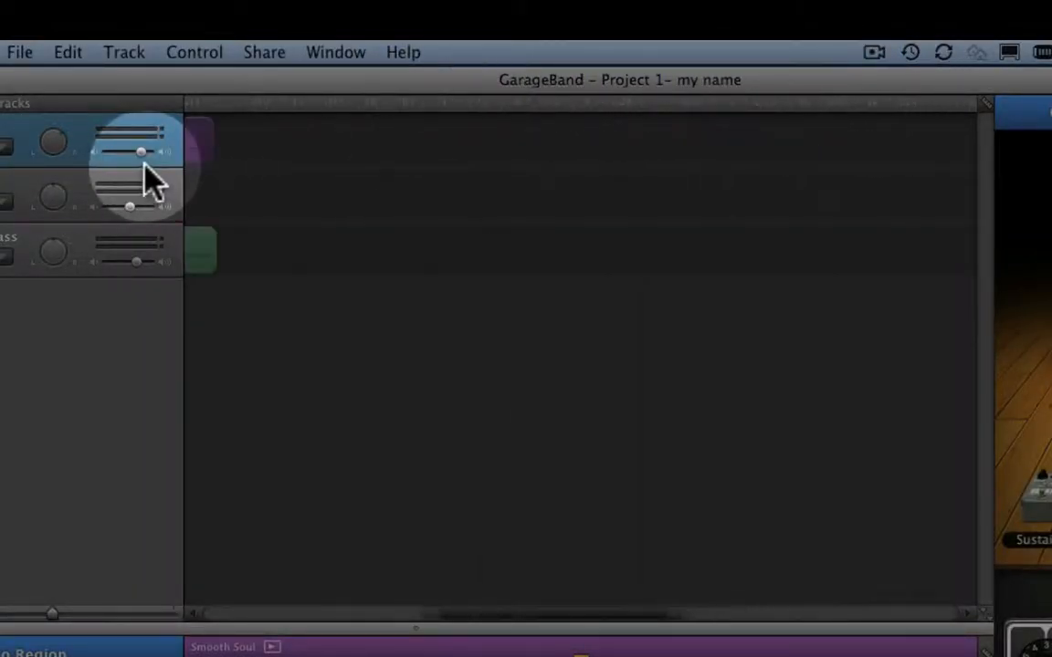
{"action": "scroll", "coordinate": [449, 145], "scroll_direction": "left", "scroll_amount": 6}
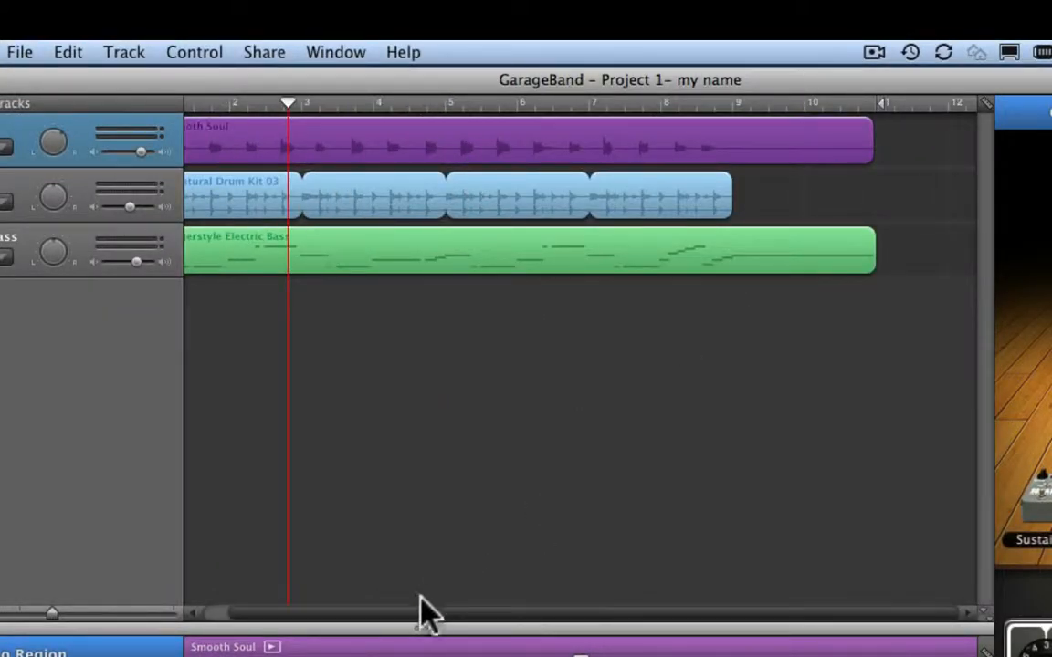
{"action": "scroll", "coordinate": [416, 605], "scroll_direction": "left", "scroll_amount": 2}
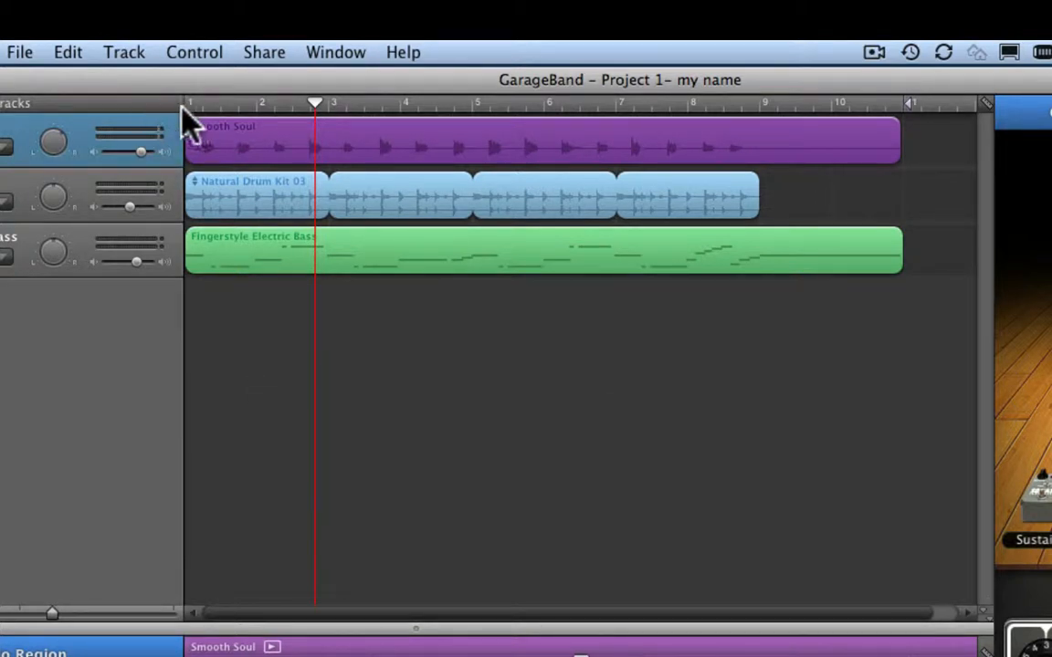
Step: Set up a compressed export of the song to disk using the MP3 Encoder with Higher Quality audio settings
{"action": "left_click", "coordinate": [265, 54]}
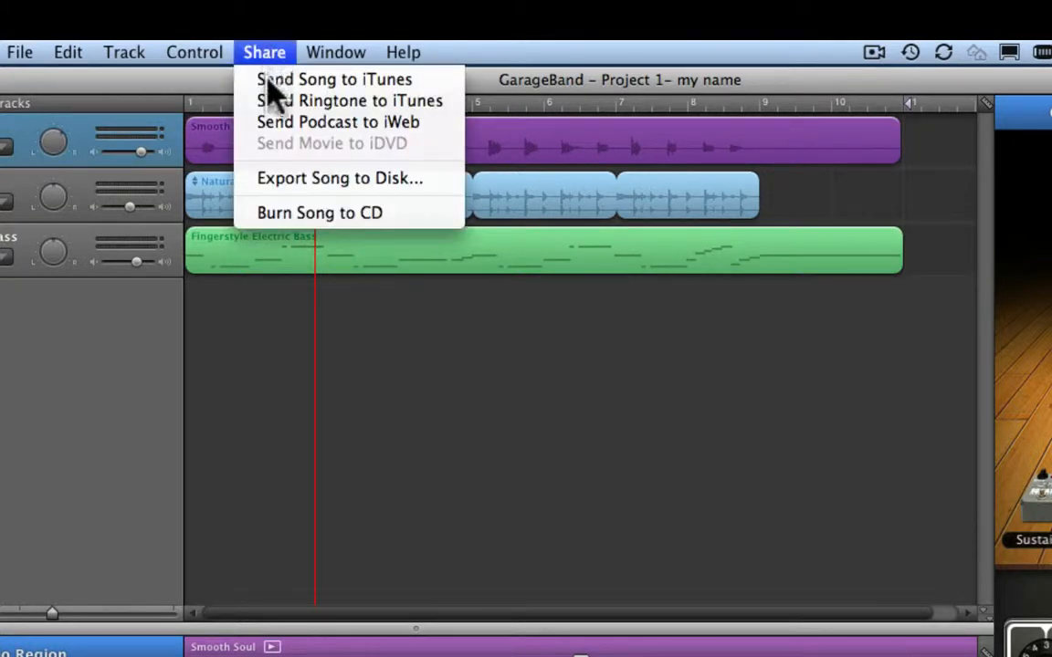
{"action": "left_click", "coordinate": [282, 187]}
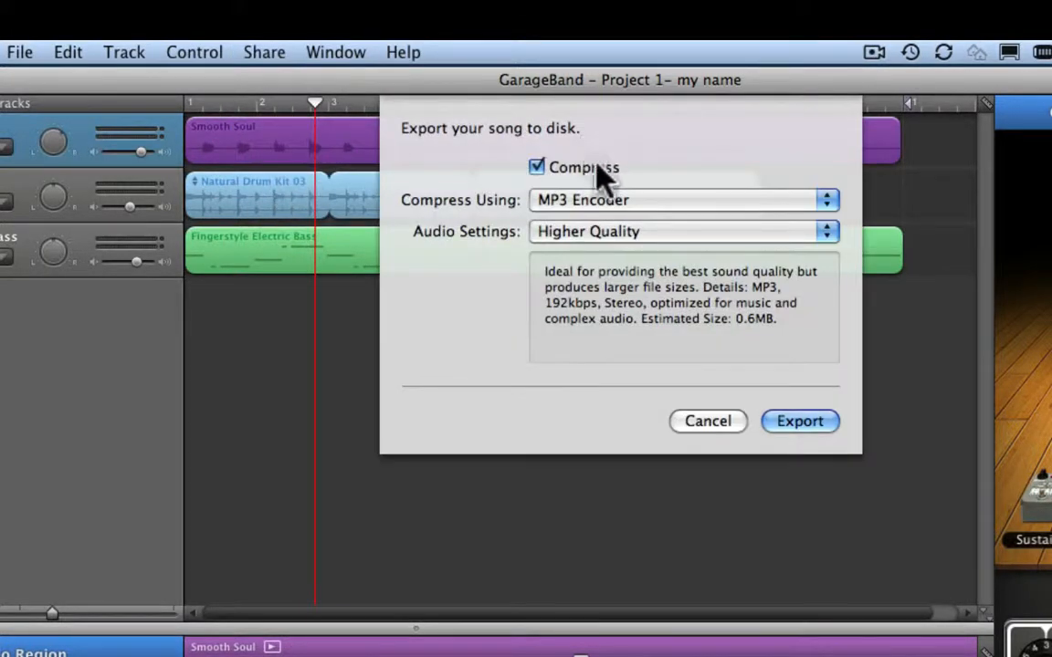
{"action": "left_click", "coordinate": [605, 201]}
{"action": "left_click", "coordinate": [604, 200]}
{"action": "left_click", "coordinate": [603, 231]}
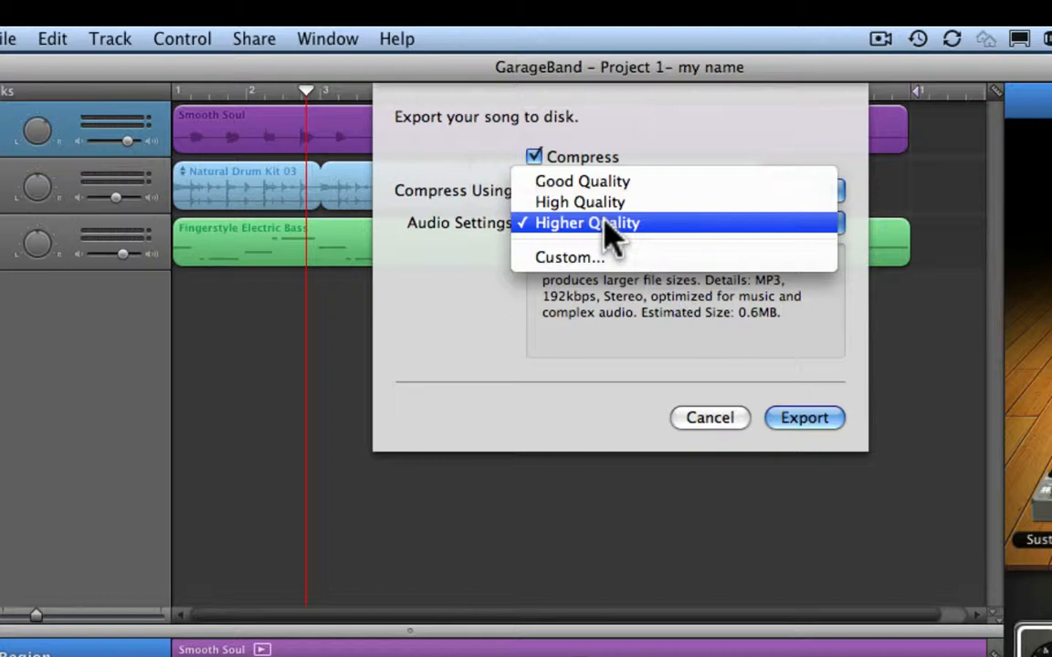
{"action": "left_click", "coordinate": [610, 233]}
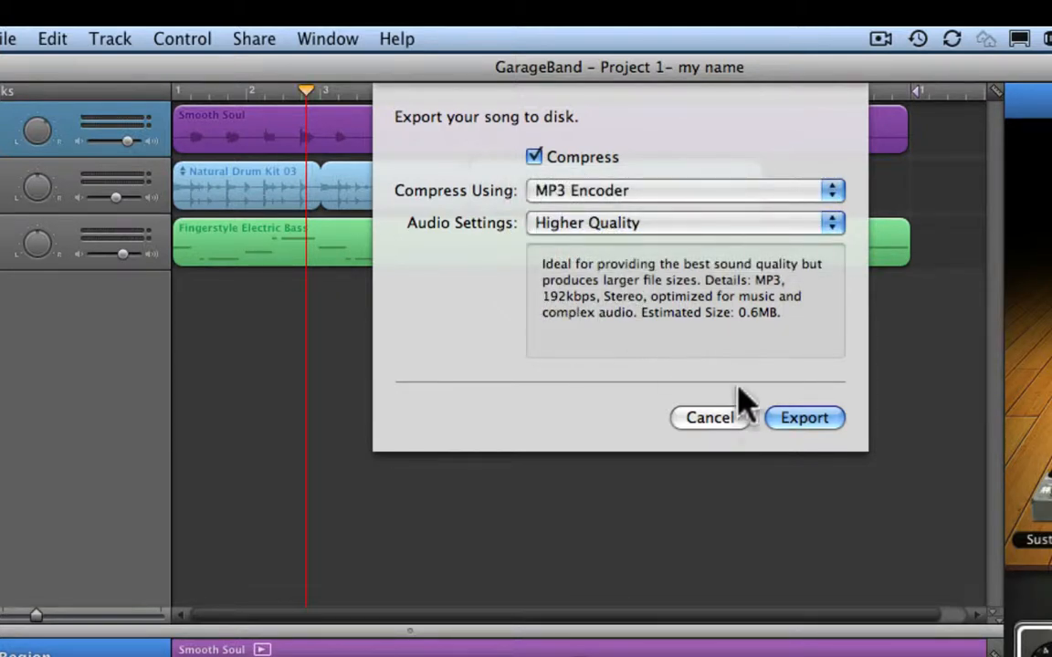
Step: Export the song to the Desktop as "Project 1- my name" and uncover the desktop to check the exported file
{"action": "left_click", "coordinate": [813, 426]}
{"action": "left_click", "coordinate": [810, 420]}
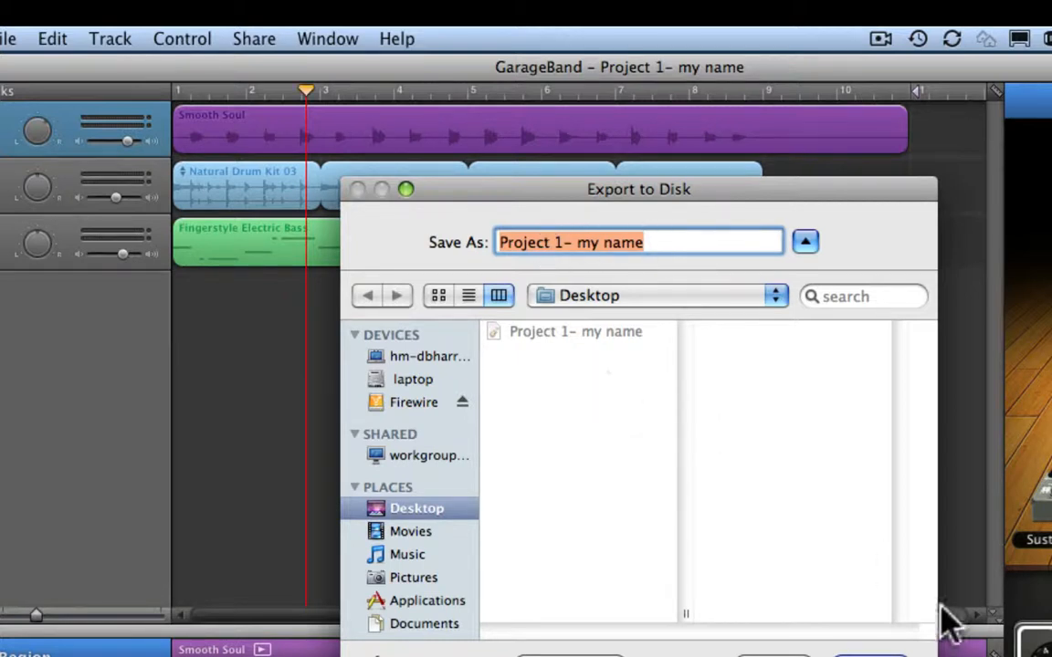
{"action": "key", "text": "Return"}
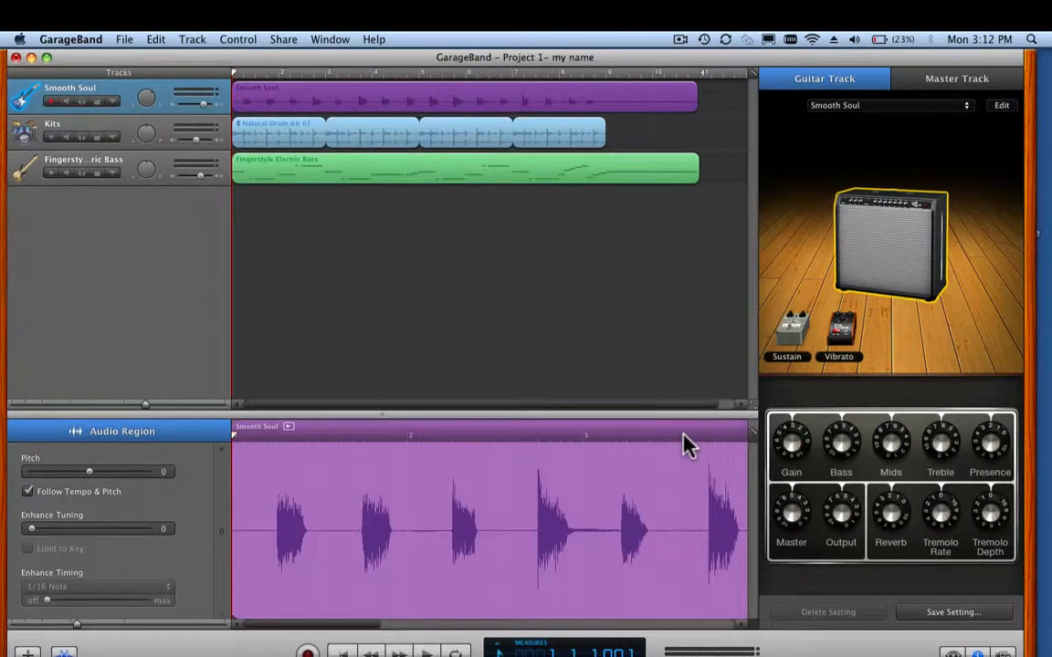
{"action": "left_click_drag", "start_coordinate": [728, 57], "coordinate": [720, 406]}
{"action": "left_click", "coordinate": [836, 331]}
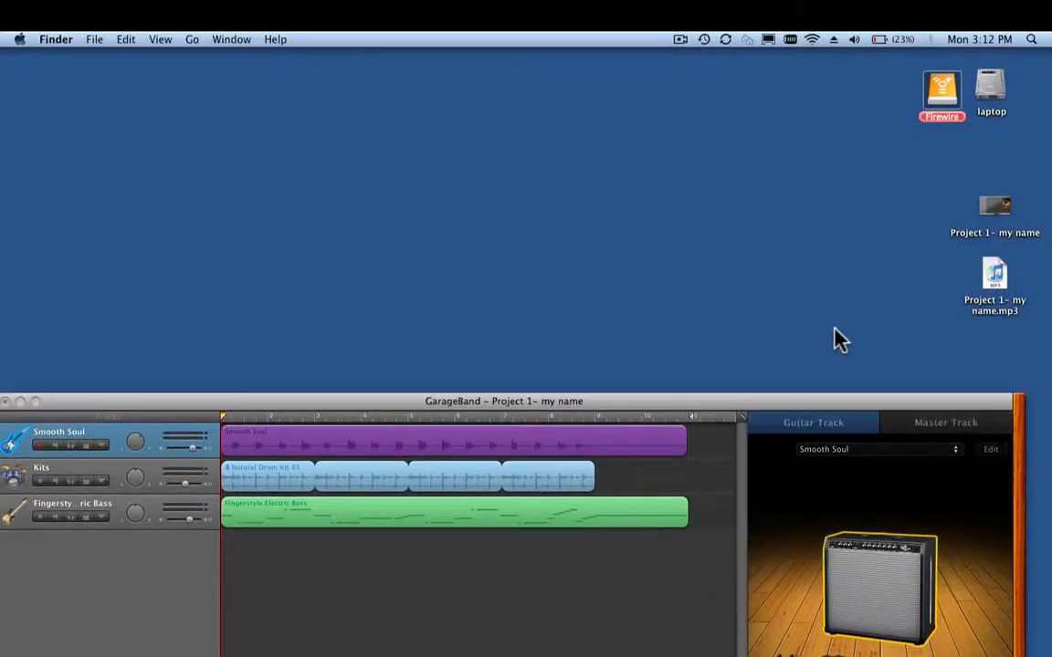
Step: Play the exported "Project 1- my name.mp3" in iTunes, move the mini player to the middle of the desktop and pause playback
{"action": "left_click", "coordinate": [995, 279]}
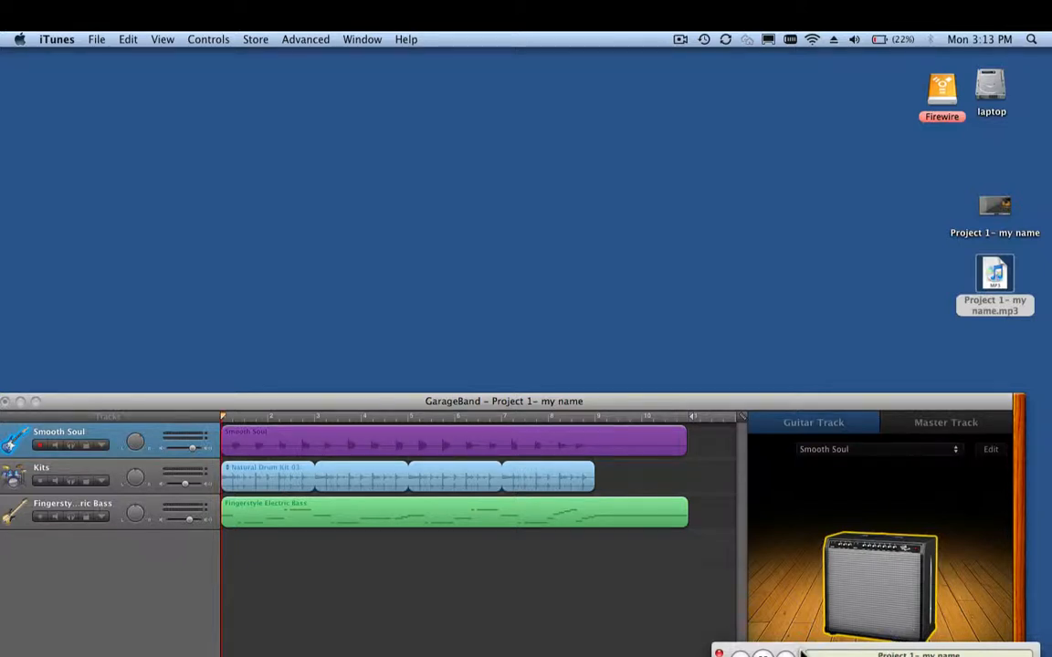
{"action": "left_click_drag", "start_coordinate": [804, 648], "coordinate": [554, 228]}
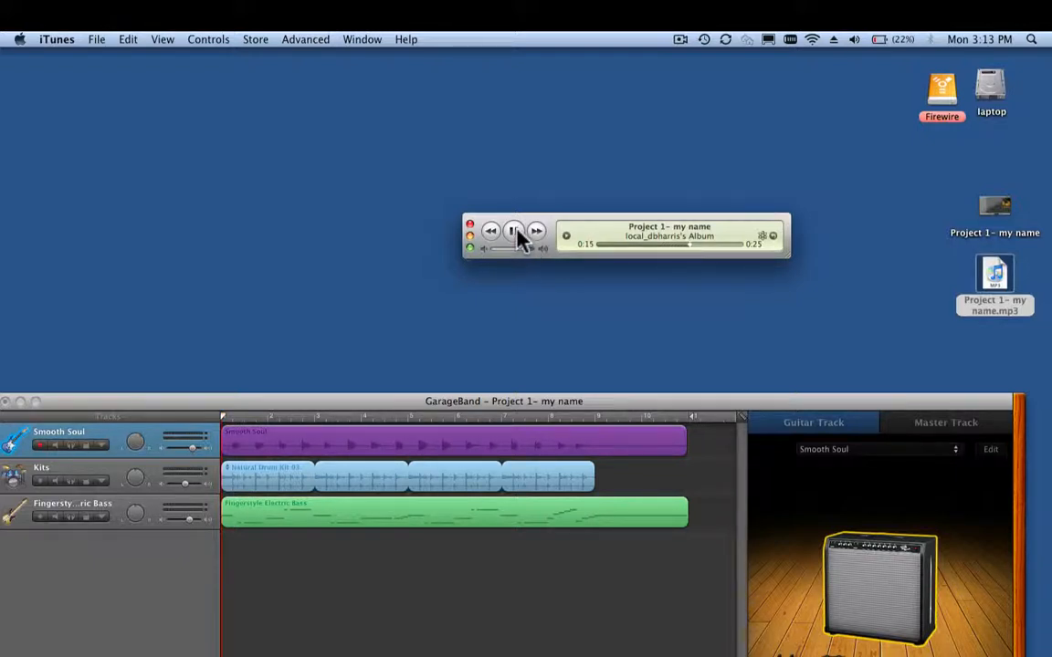
{"action": "left_click", "coordinate": [514, 231]}
{"action": "left_click", "coordinate": [894, 279]}
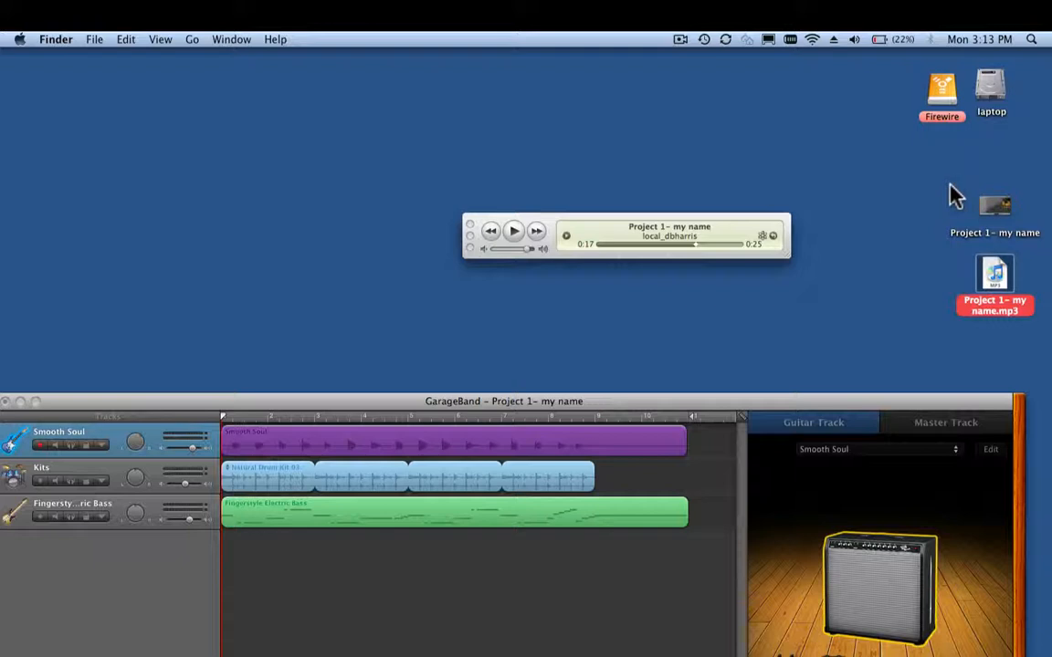
Step: Compress the "Project 1- my name" GarageBand project file on the desktop into a ZIP archive
{"action": "left_click", "coordinate": [994, 209]}
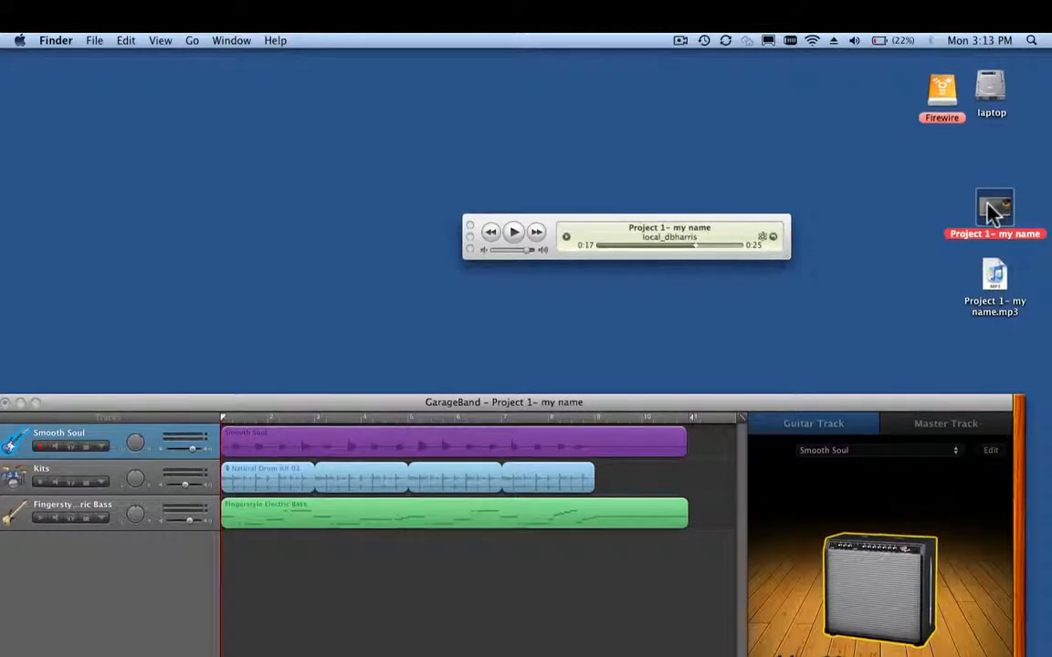
{"action": "left_click", "coordinate": [925, 207]}
{"action": "left_click_drag", "start_coordinate": [944, 198], "coordinate": [1010, 233]}
{"action": "left_click", "coordinate": [94, 45]}
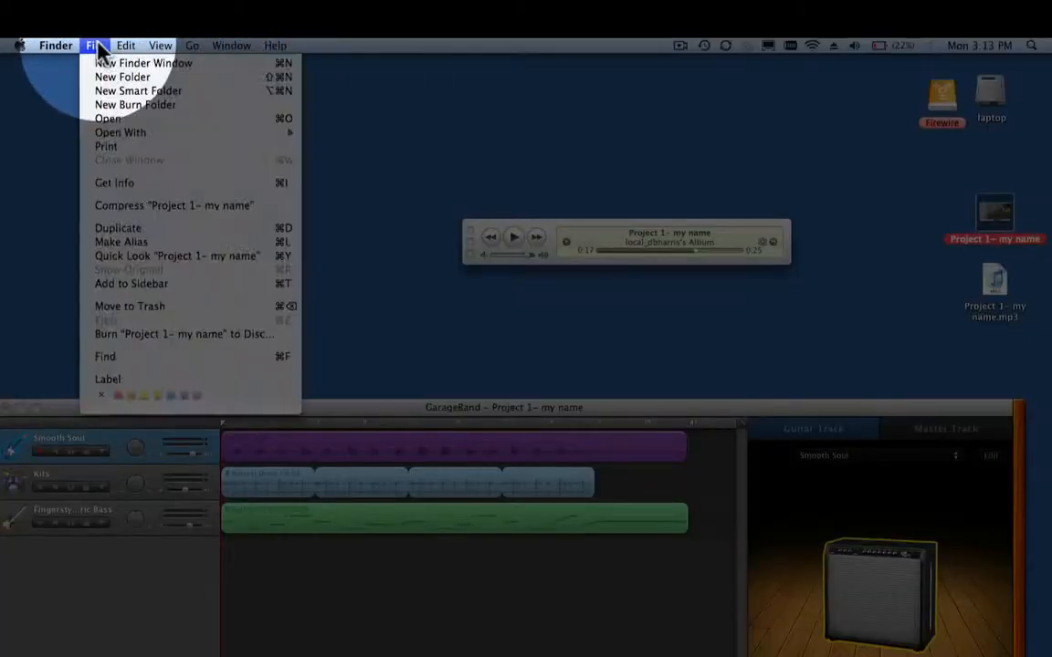
{"action": "left_click", "coordinate": [110, 205]}
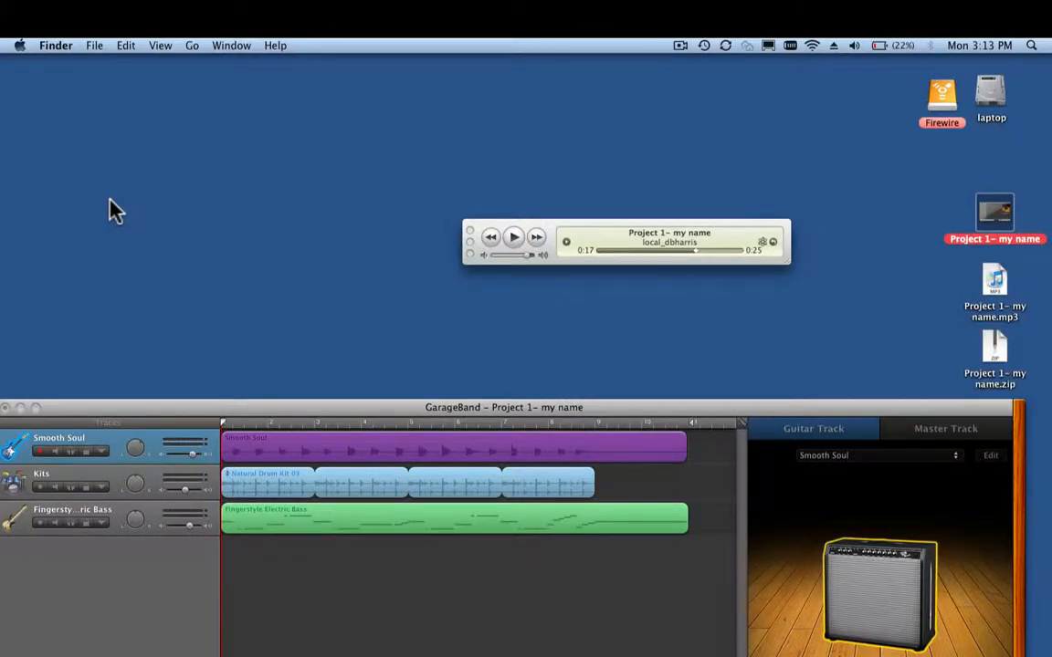
Step: Check the file info of the project and its ZIP archive, and move the archive beside the project file on the desktop
{"action": "mouse_move", "coordinate": [999, 217]}
{"action": "left_mouse_down"}
{"action": "mouse_move", "coordinate": [958, 200]}
{"action": "mouse_move", "coordinate": [1004, 228]}
{"action": "left_mouse_up"}
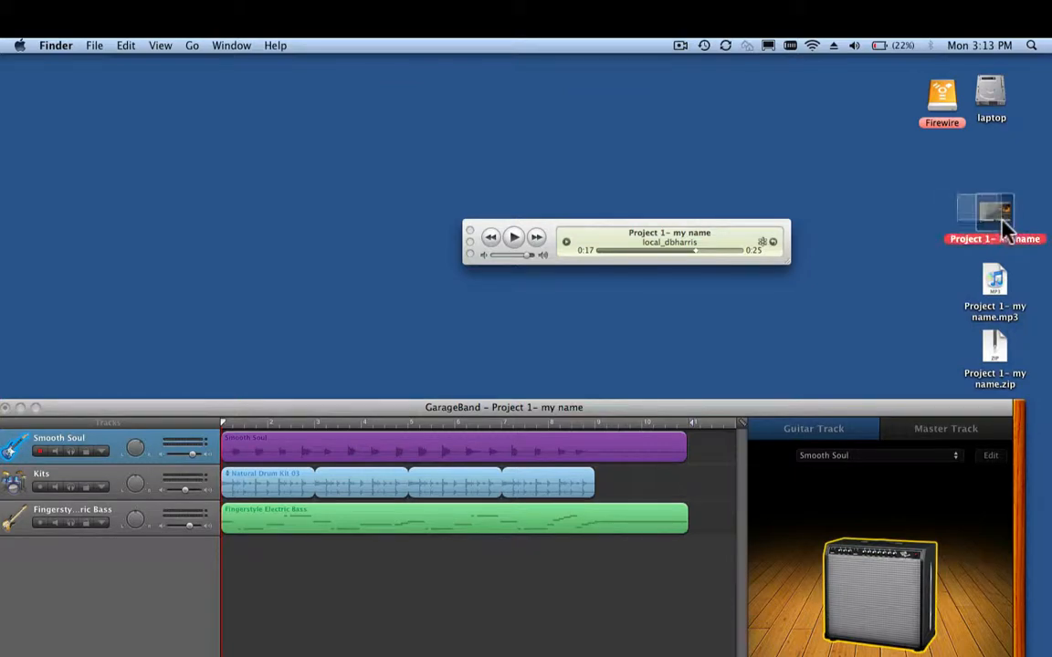
{"action": "key", "text": "super+i"}
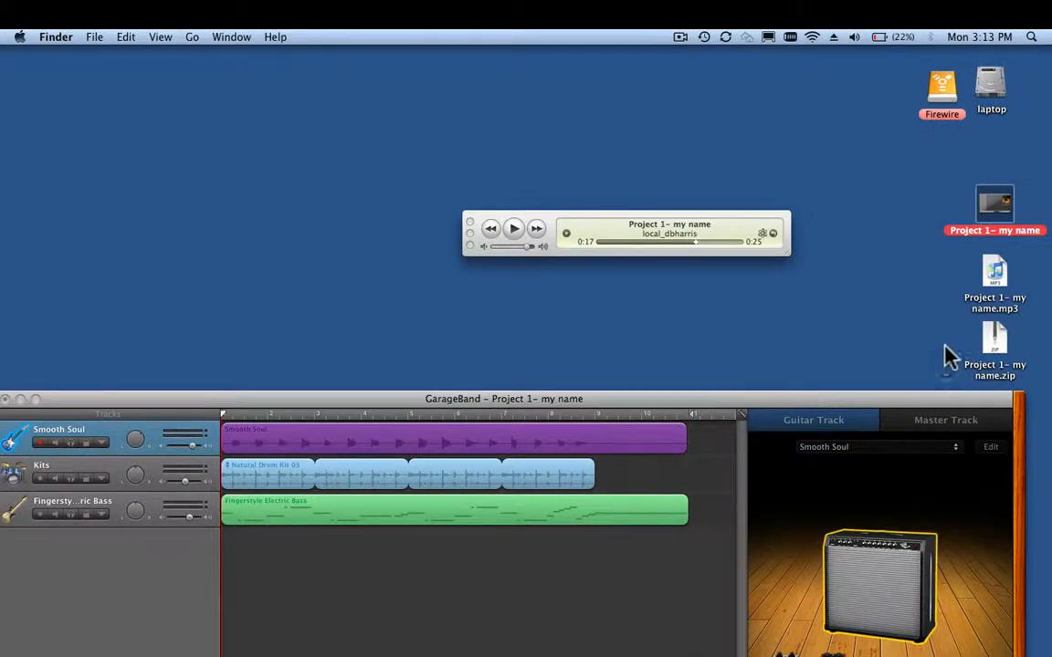
{"action": "left_click_drag", "start_coordinate": [962, 336], "coordinate": [1005, 357]}
{"action": "key", "text": "super+i"}
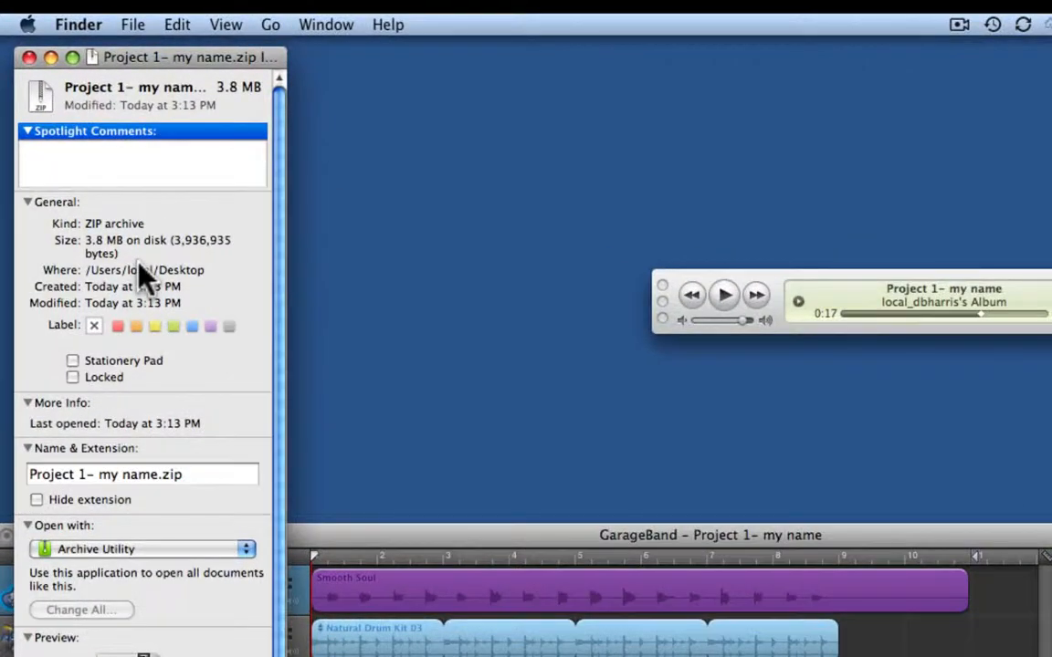
{"action": "left_click", "coordinate": [29, 57]}
{"action": "left_click_drag", "start_coordinate": [991, 345], "coordinate": [898, 202]}
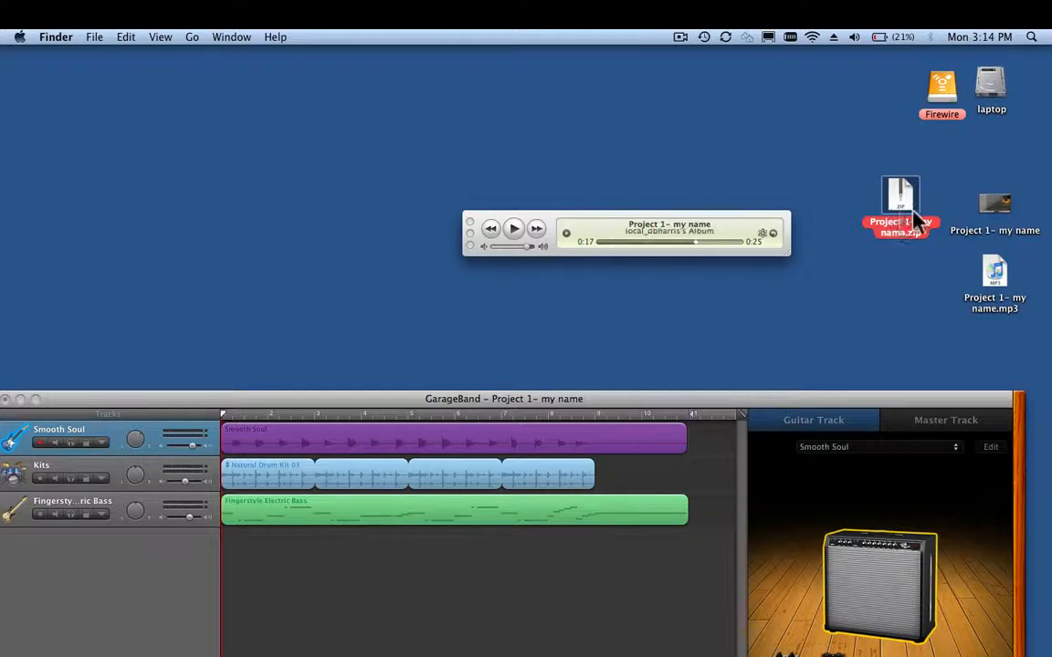